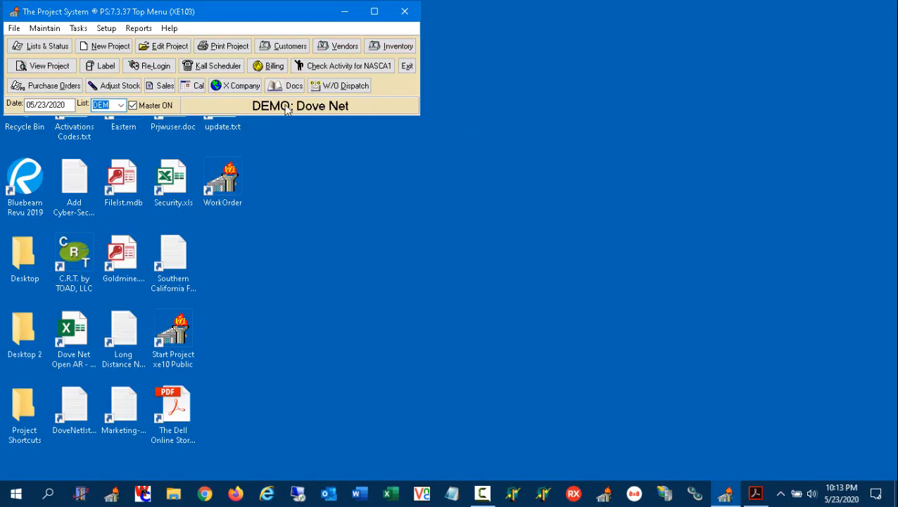
# - Start a new project with product code F Fire System, keeping the automatic project number and XX suffix
pyautogui.click(112, 47)
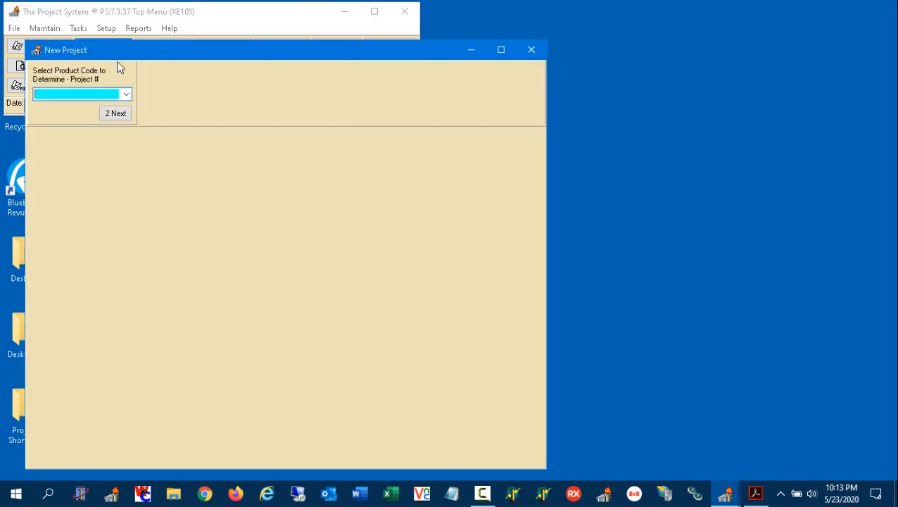
pyautogui.click(126, 94)
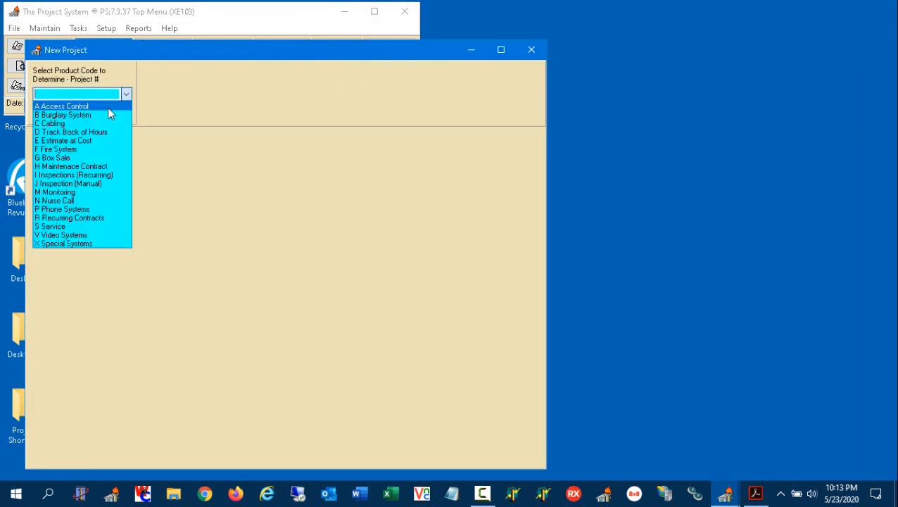
pyautogui.click(109, 146)
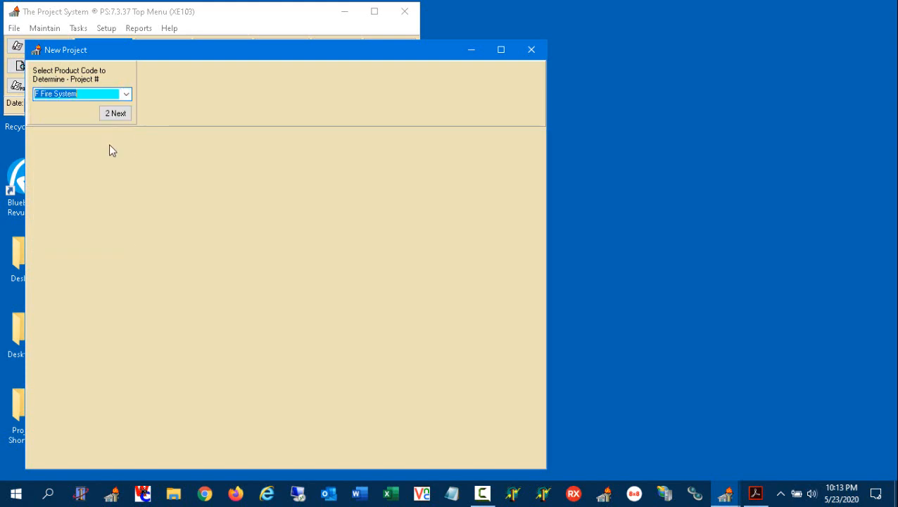
pyautogui.click(115, 113)
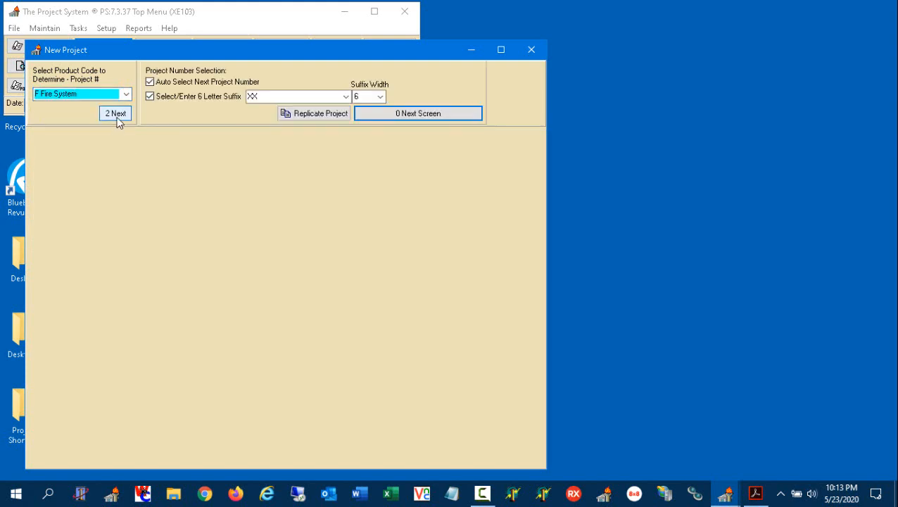
pyautogui.click(383, 115)
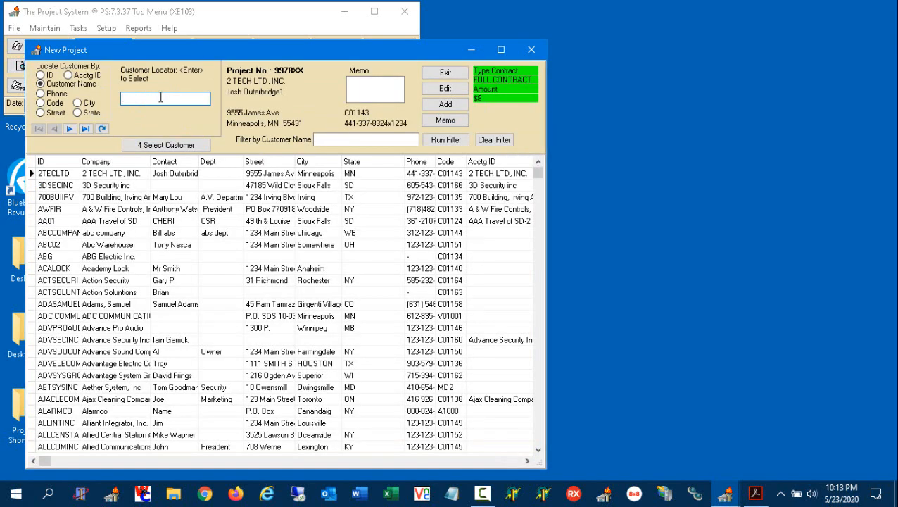
# - Assign the customer Fairfax Hospital and its stored shipping address with ship code 1234, and continue to the project details
pyautogui.write('F')
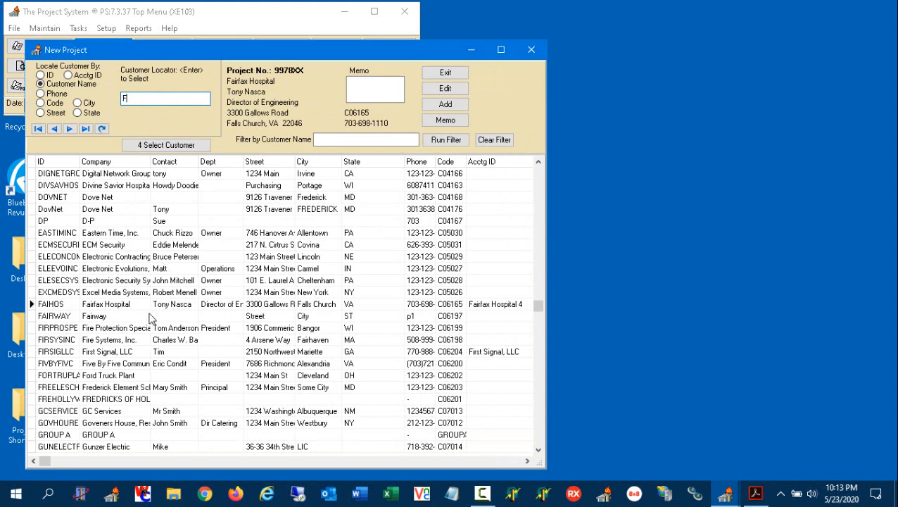
pyautogui.doubleClick(150, 306)
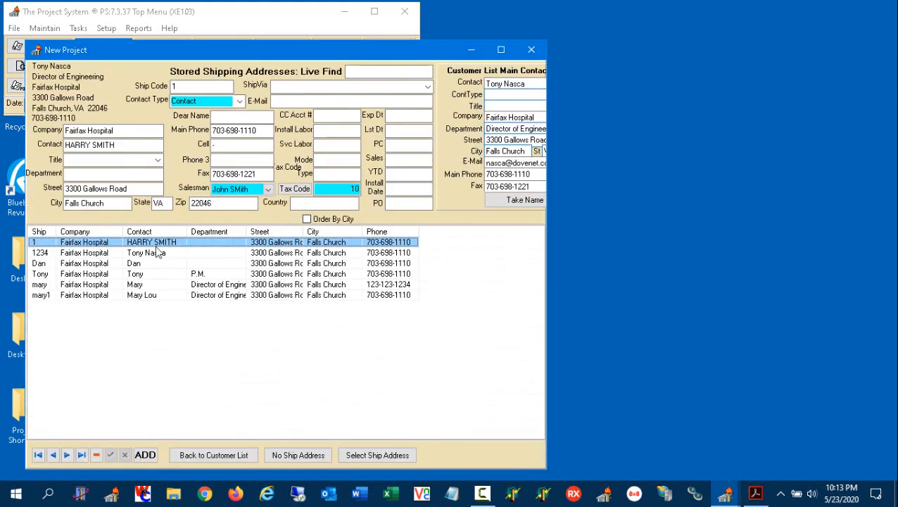
pyautogui.doubleClick(152, 252)
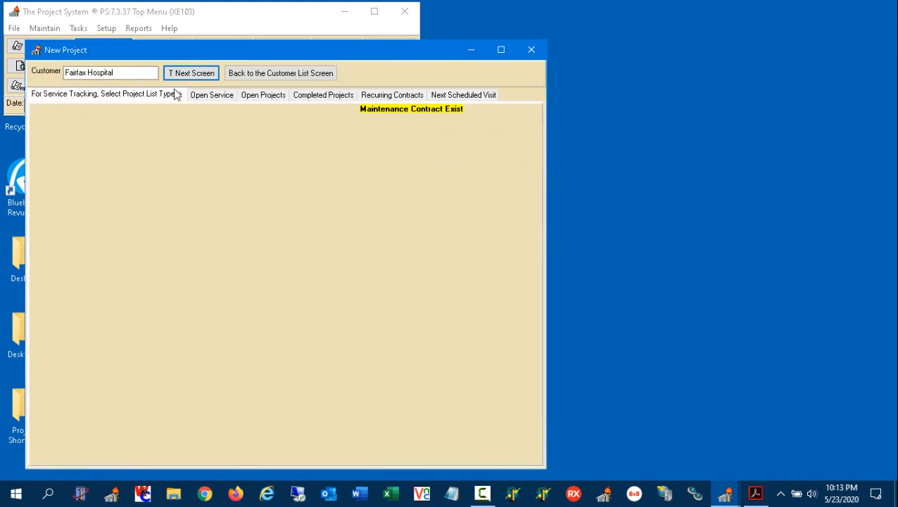
pyautogui.click(204, 69)
# - Set the project status to 4 Proposals Waiting Answers and the project title to Fire Safety System
pyautogui.click(138, 94)
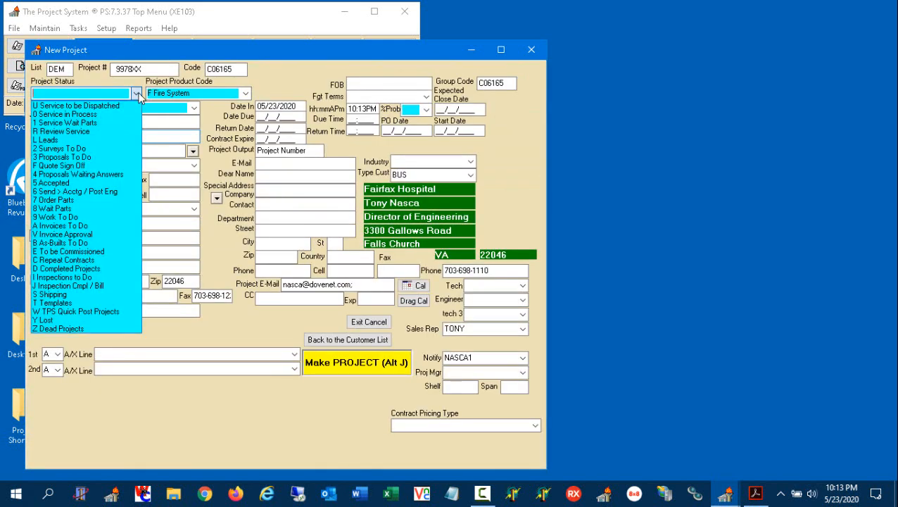
pyautogui.click(118, 174)
pyautogui.click(194, 108)
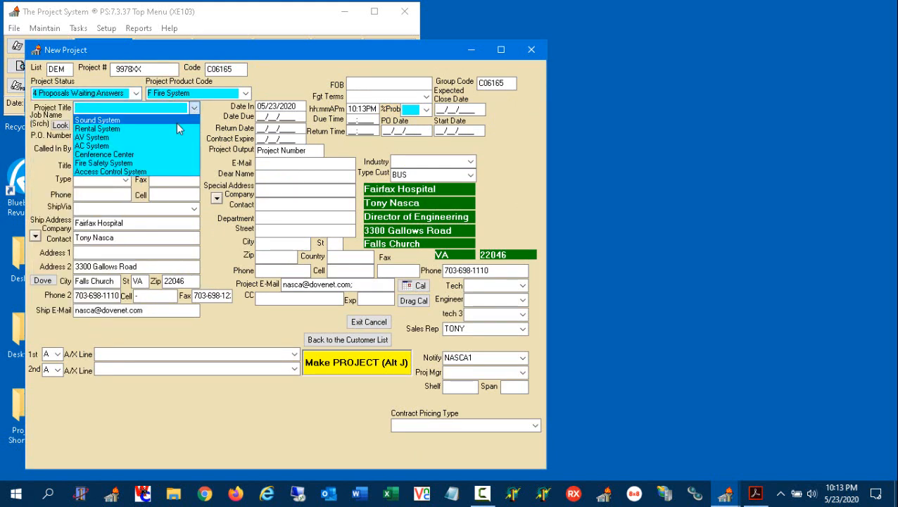
pyautogui.click(172, 163)
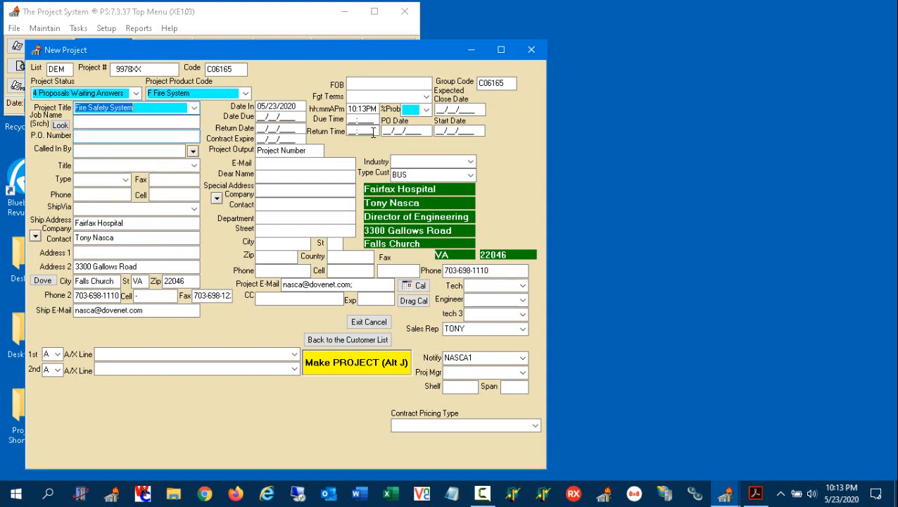
# - Set the project's probability to 10 and build the project with the Edit Project option
pyautogui.click(425, 111)
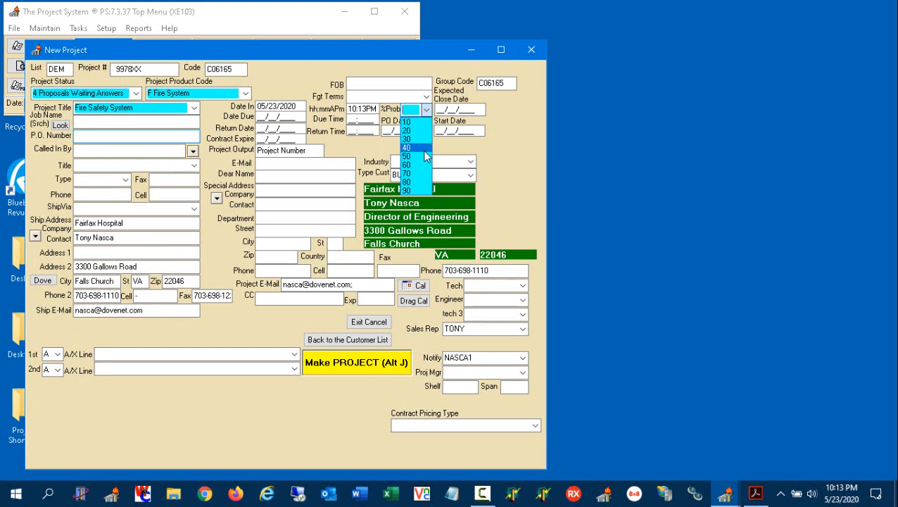
pyautogui.click(414, 122)
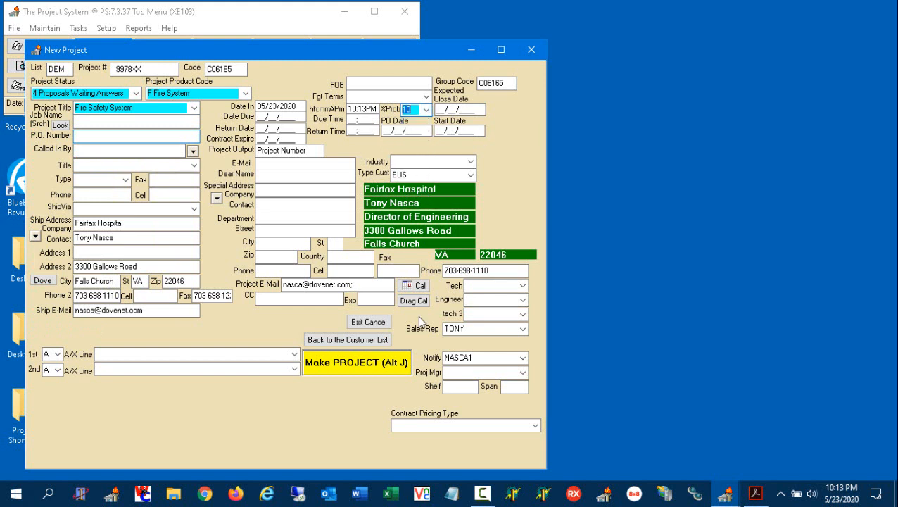
pyautogui.click(395, 374)
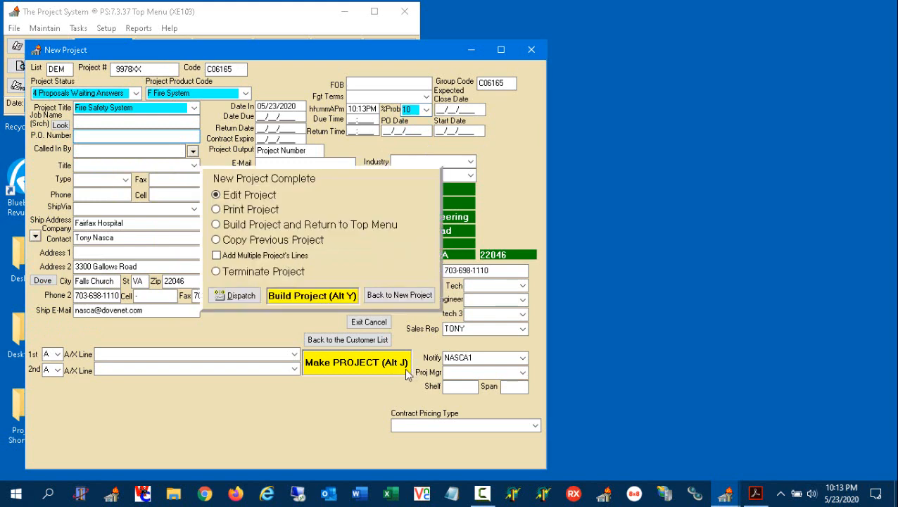
pyautogui.click(340, 297)
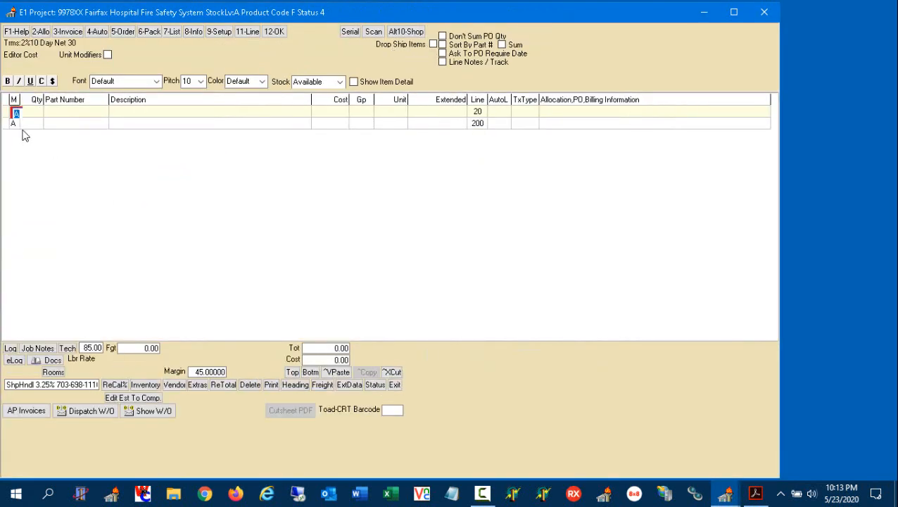
# - Enter part EDW-CM1 as a P line on line 200 of the project to bring up its assembly checklist
pyautogui.click(16, 125)
pyautogui.write('P')
pyautogui.write('E')
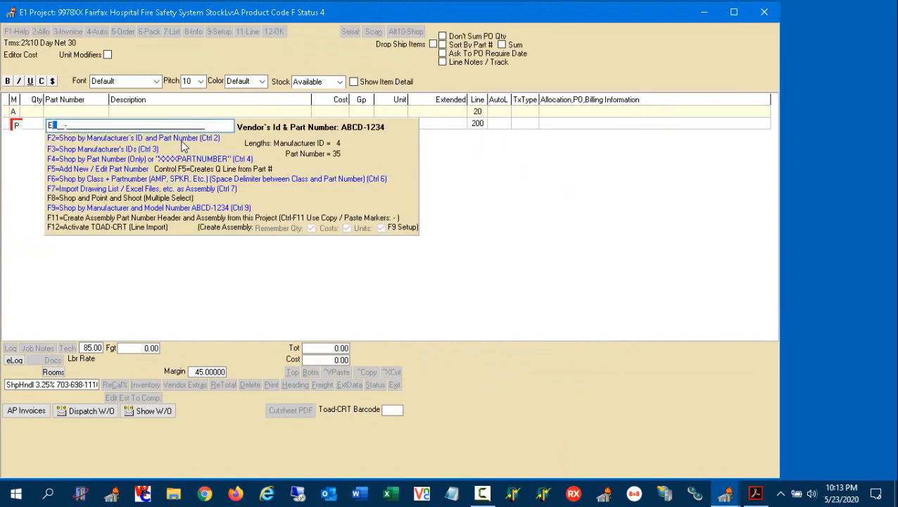
pyautogui.write('DW-CM1')
pyautogui.press('Return')
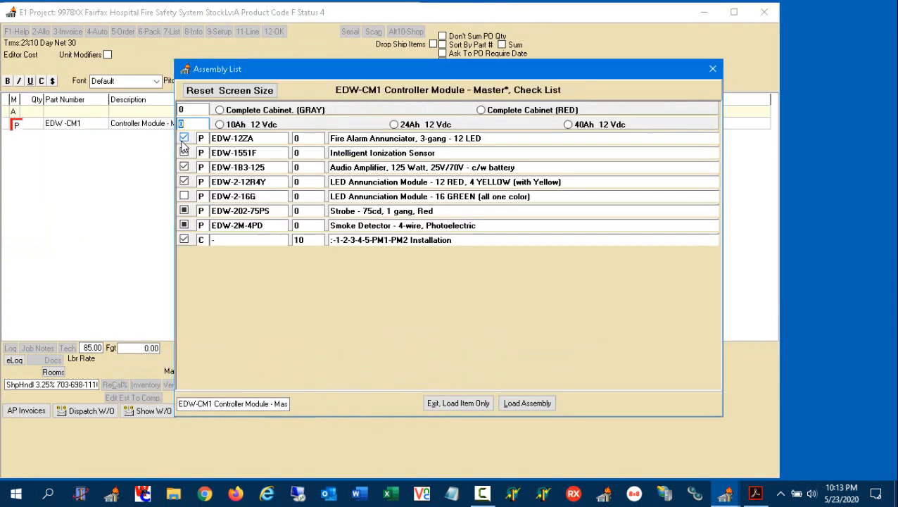
# - In the assembly checklist, choose the gray cabinet and 10Ah battery, replace EDW-2-12R4Y with EDW-2-16G, and include EDW-202-75PS and EDW-2M-4PD
pyautogui.click(276, 111)
pyautogui.click(251, 125)
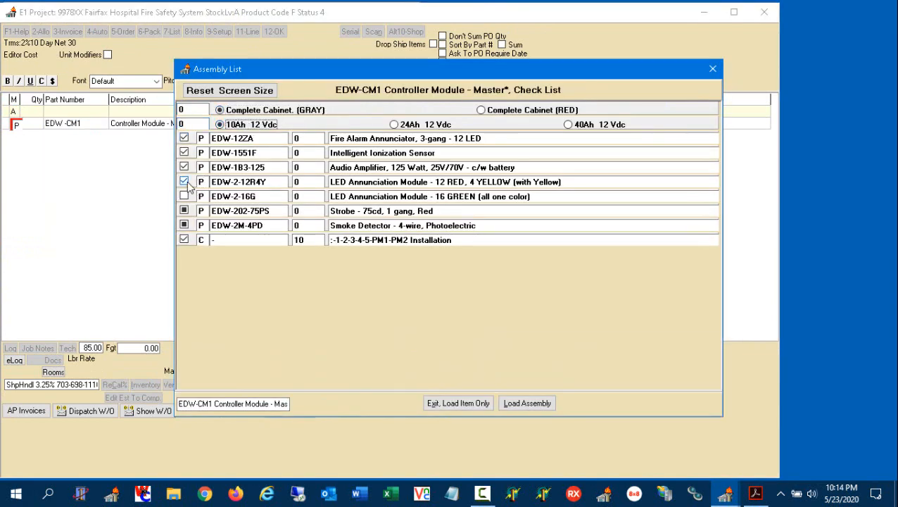
pyautogui.click(183, 181)
pyautogui.click(184, 196)
pyautogui.click(184, 225)
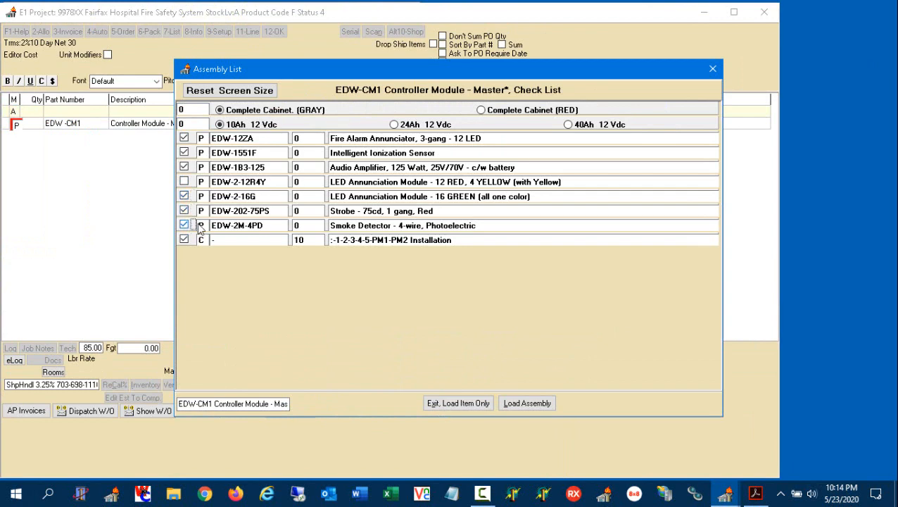
# - Set the quantity of the EDW-202-75PS strobe to 100 and load the assembly into the project
pyautogui.click(306, 212)
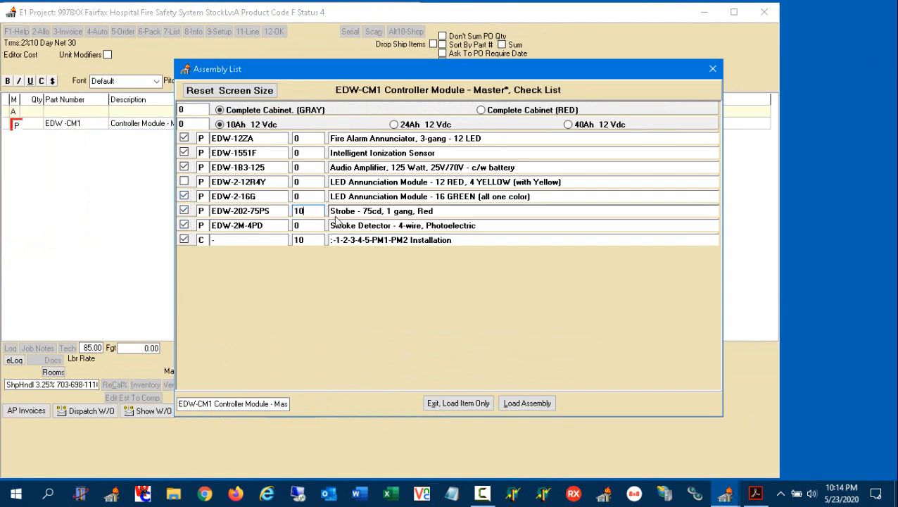
pyautogui.write('10')
pyautogui.click(514, 404)
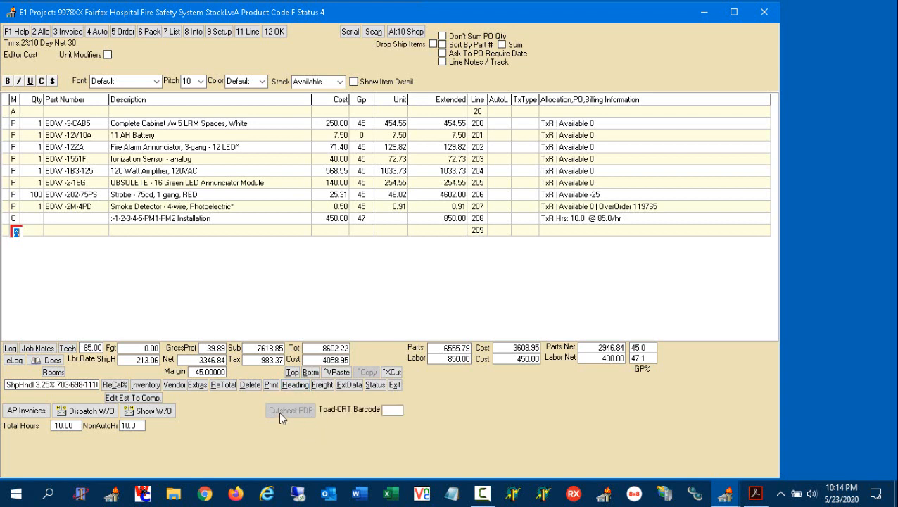
# - Check the project's subtotal and total, and exit the project editor
pyautogui.click(264, 348)
pyautogui.press('Tab')
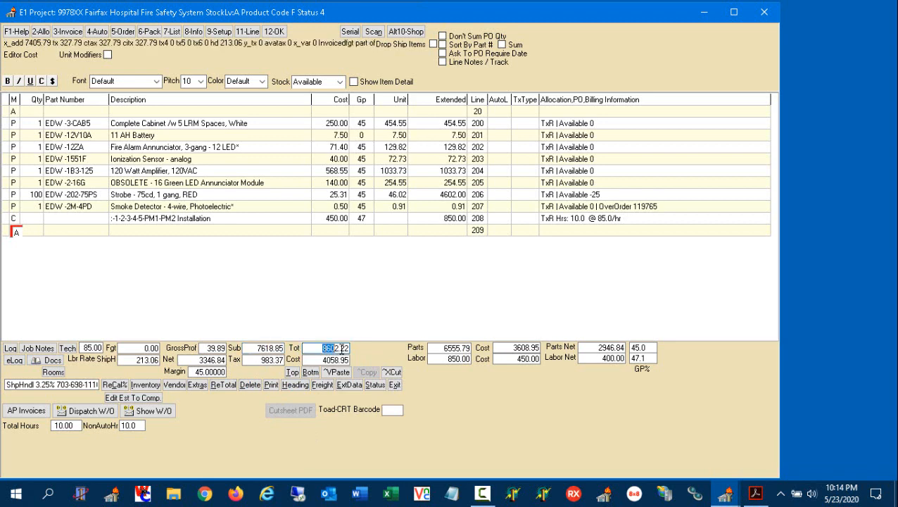
pyautogui.click(395, 385)
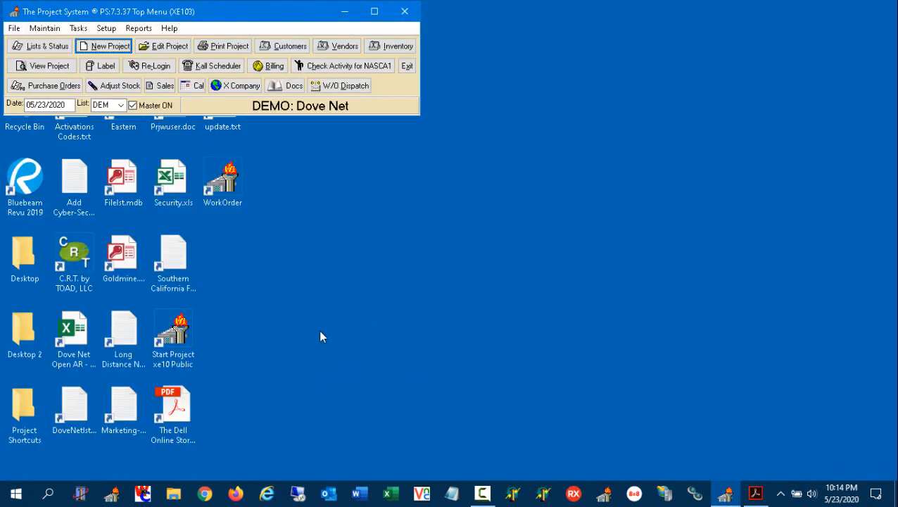
# - List the tracked projects whose status is 4 Proposals Waiting Answers
pyautogui.click(51, 47)
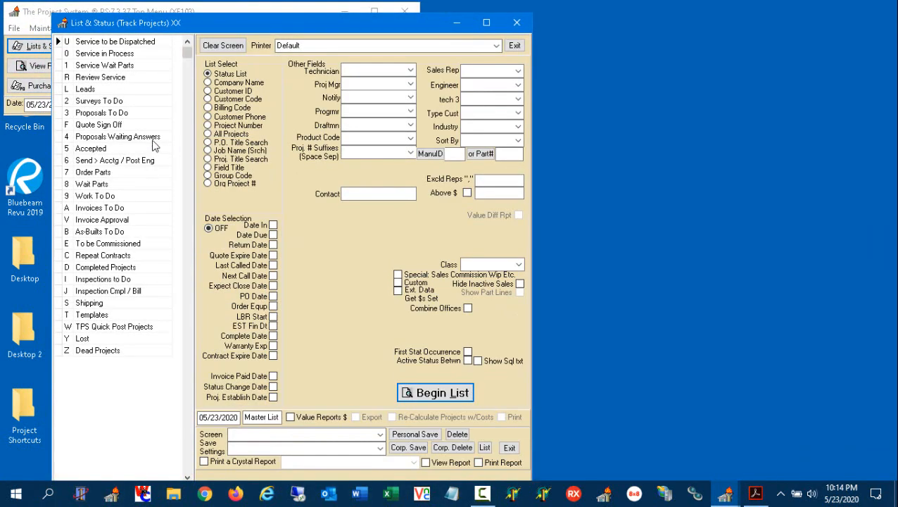
pyautogui.doubleClick(141, 137)
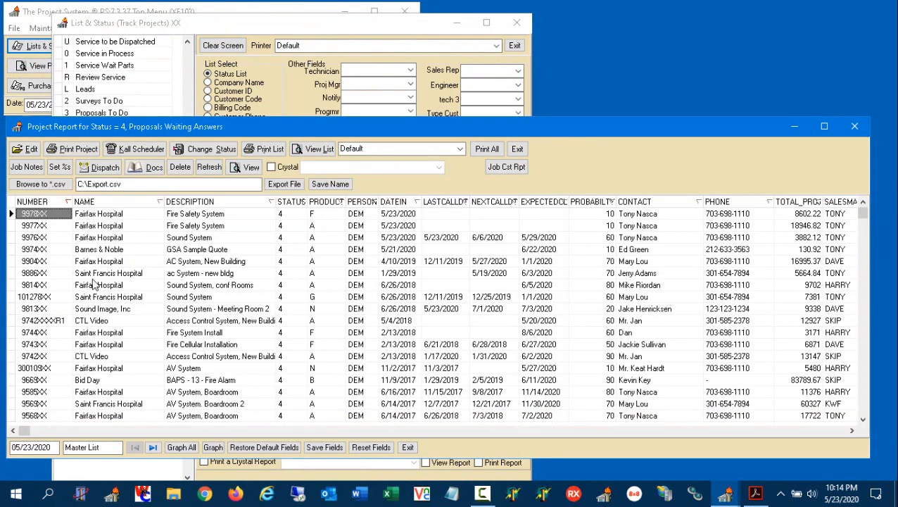
# - Examine the new Fairfax Hospital project's row and the list's date, expected close, probability, project total and salesman columns
pyautogui.click(97, 216)
pyautogui.click(225, 216)
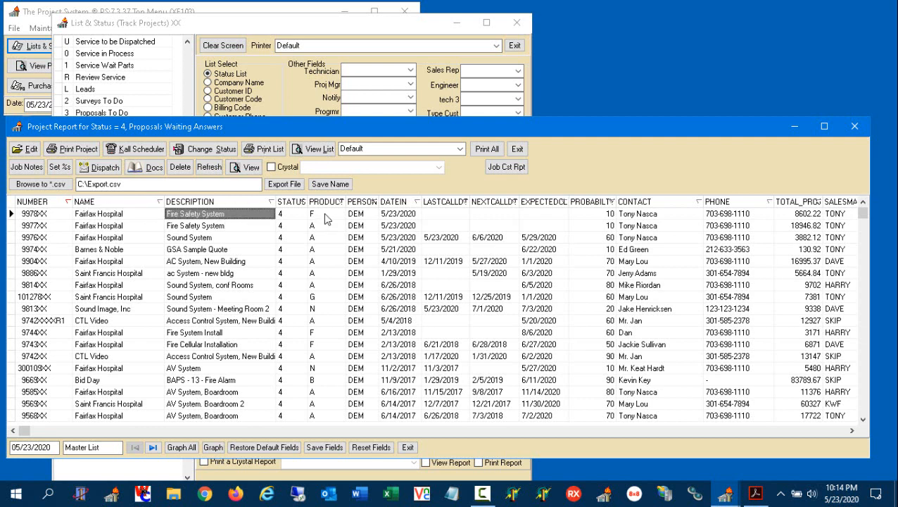
pyautogui.doubleClick(403, 213)
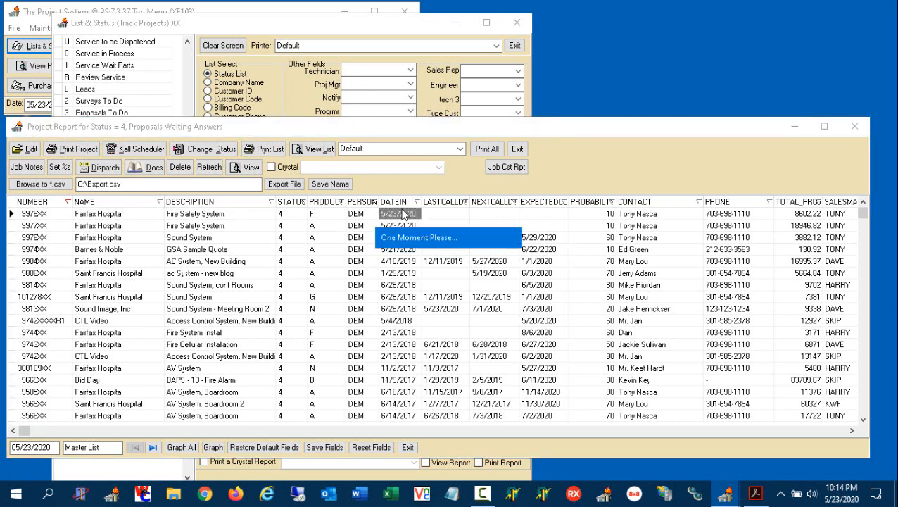
pyautogui.click(605, 215)
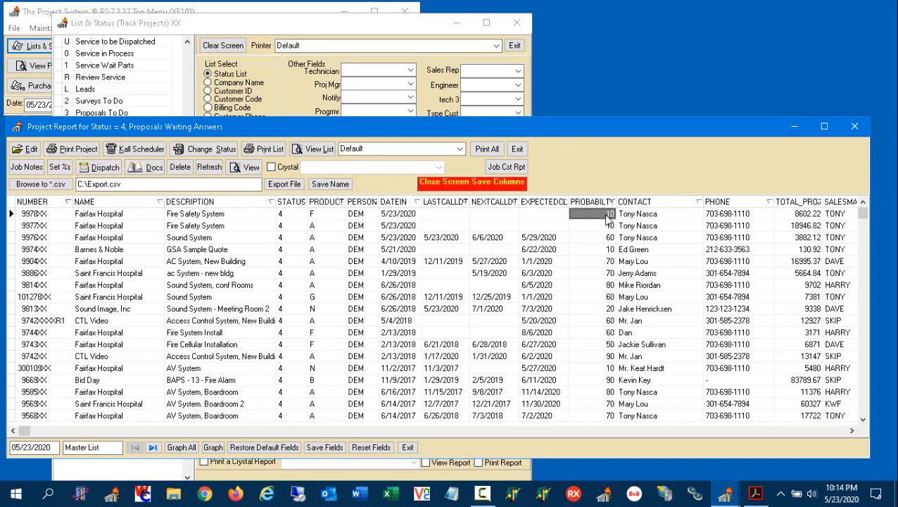
pyautogui.click(561, 217)
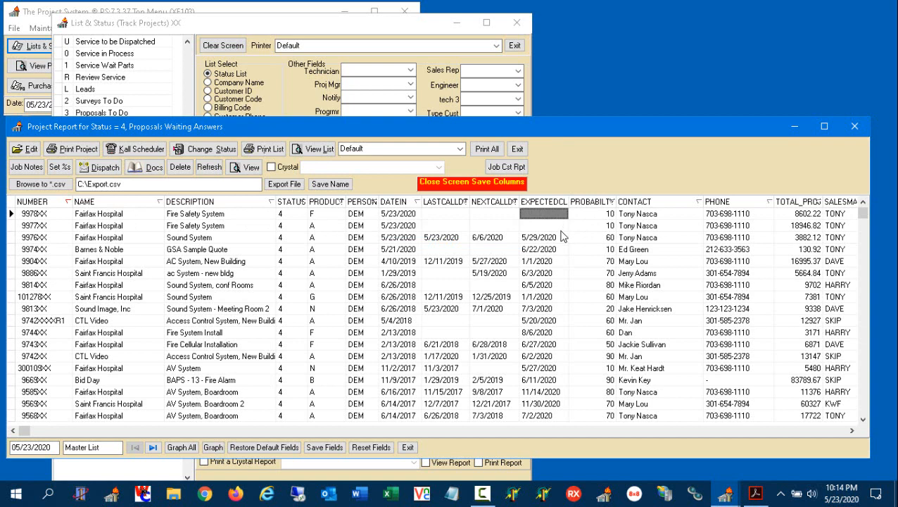
pyautogui.moveTo(548, 240); pyautogui.dragTo(601, 305)
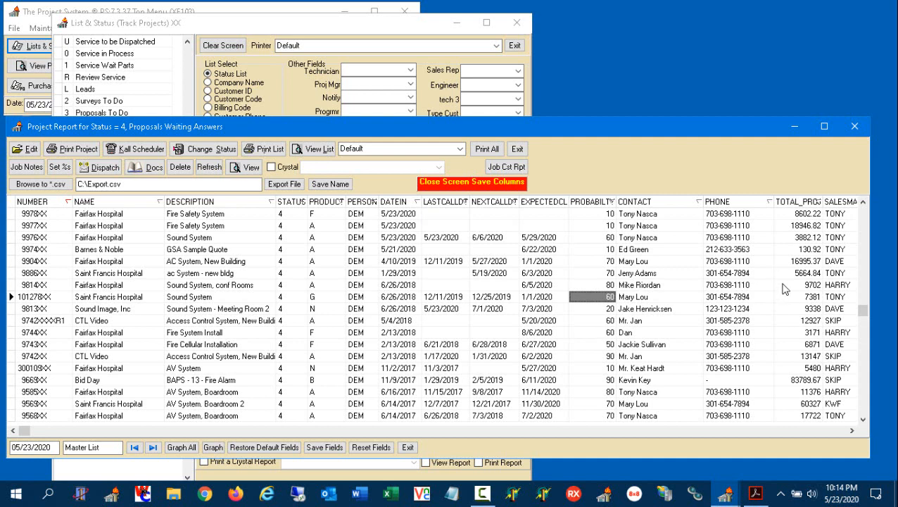
pyautogui.click(837, 275)
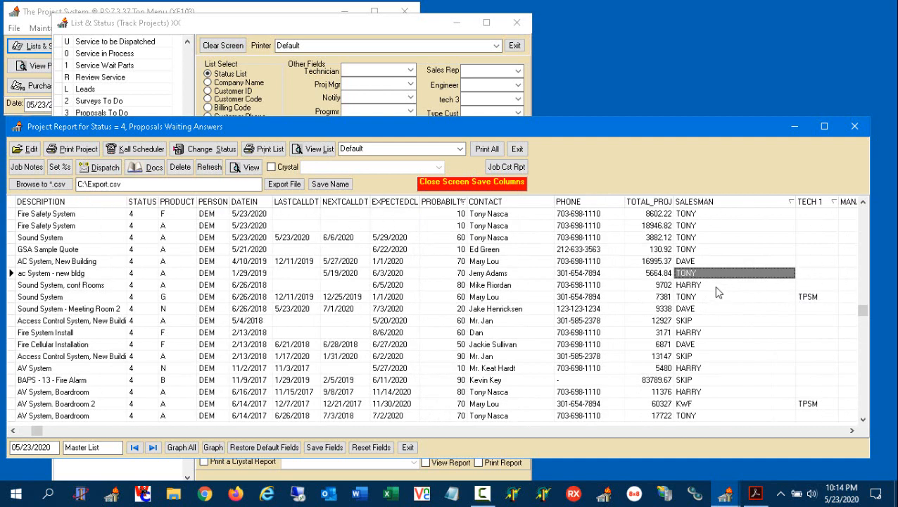
pyautogui.click(664, 276)
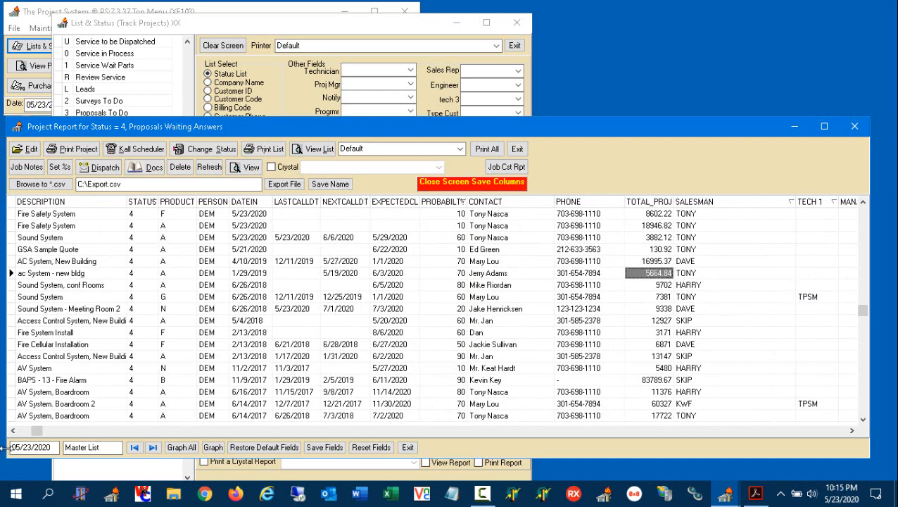
# - Open the percent settings for Fairfax Hospital's newest Fire Safety System project and set its probability to 50 - Evaluation INP
pyautogui.click(23, 430)
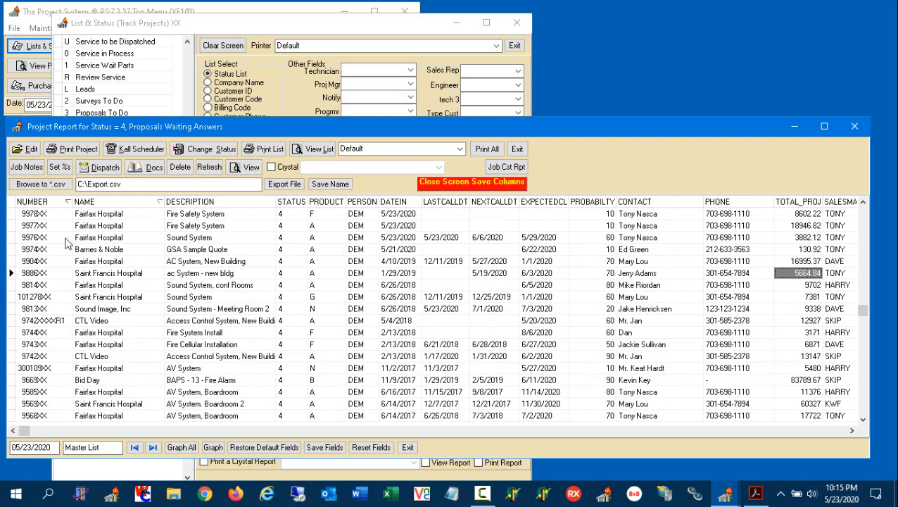
pyautogui.click(60, 167)
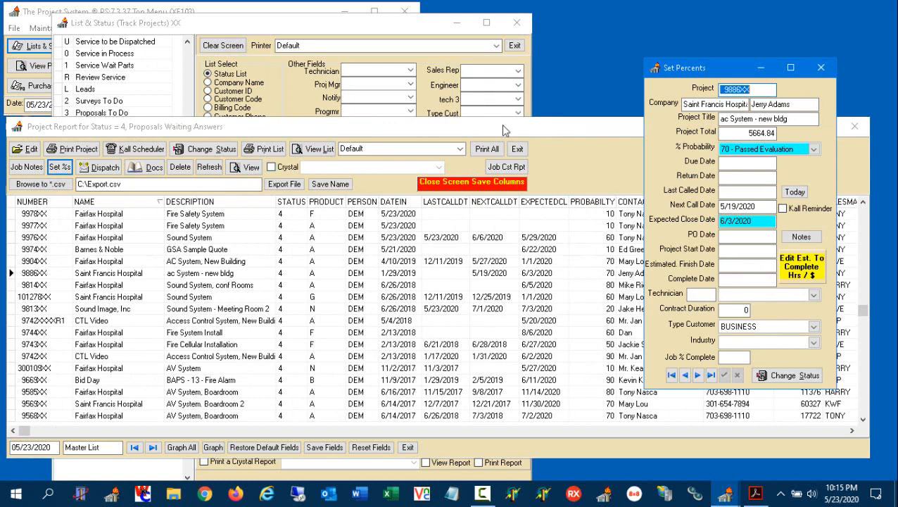
pyautogui.click(671, 375)
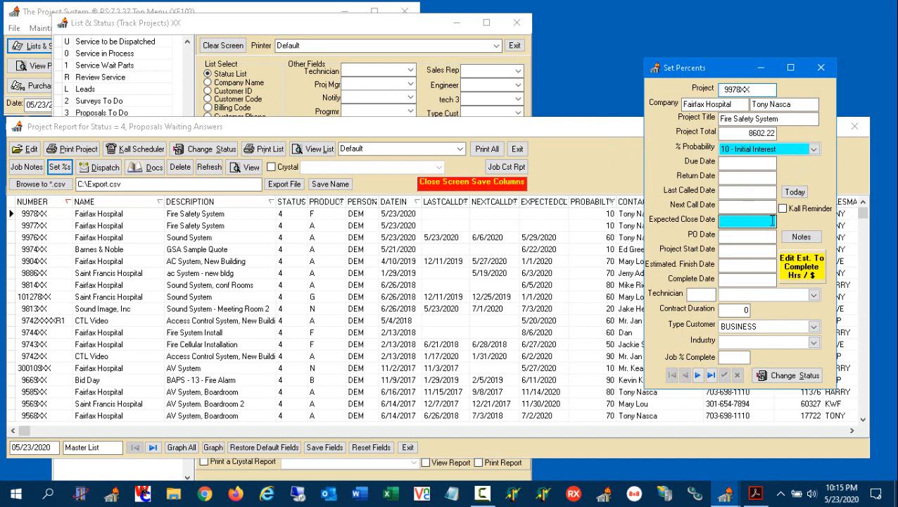
pyautogui.click(814, 149)
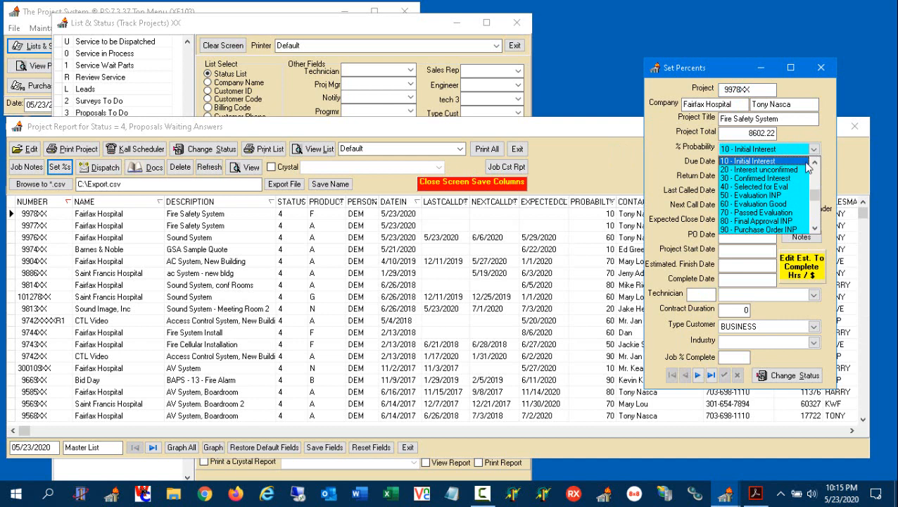
pyautogui.click(781, 196)
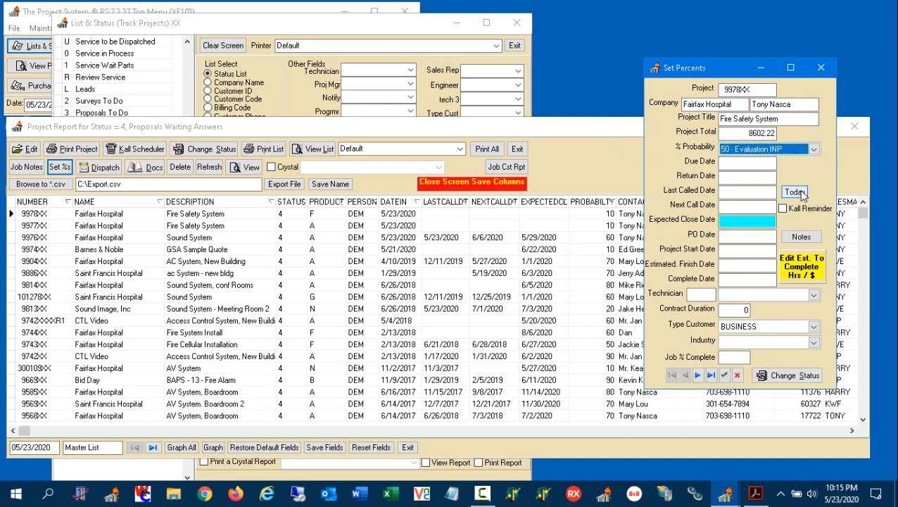
# - Set the project's Expected Close Date to 6/24/2020
pyautogui.click(774, 222)
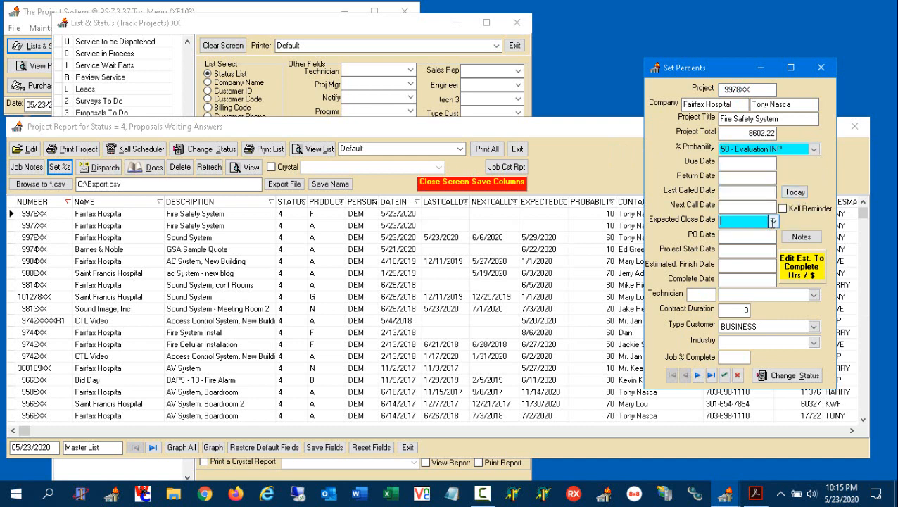
pyautogui.click(773, 221)
pyautogui.click(889, 240)
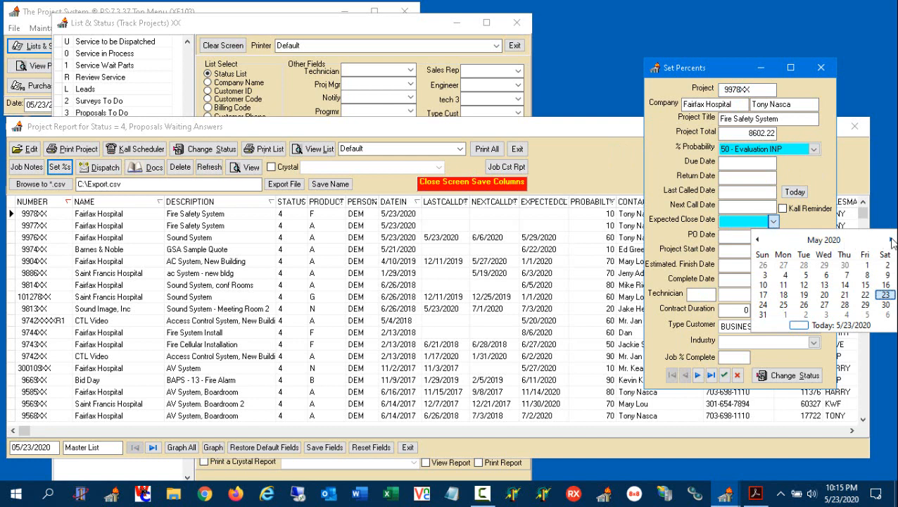
pyautogui.click(783, 265)
pyautogui.click(773, 221)
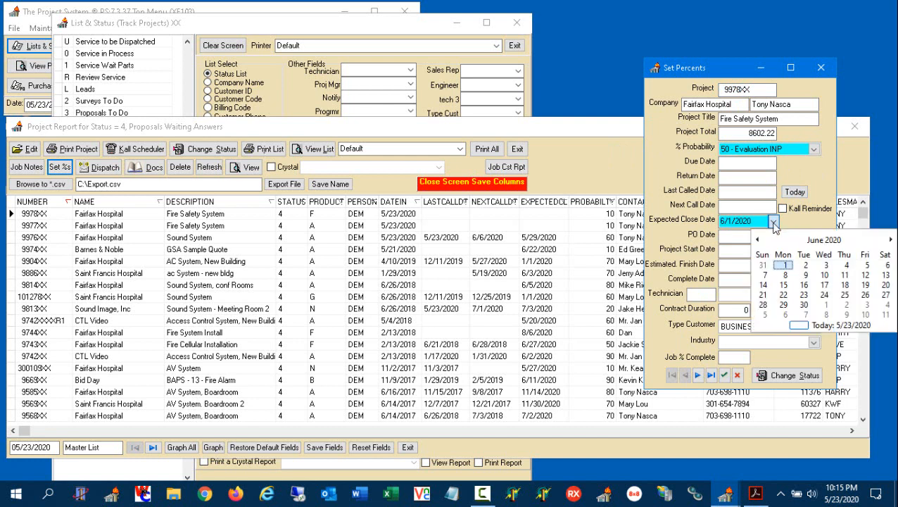
pyautogui.click(825, 295)
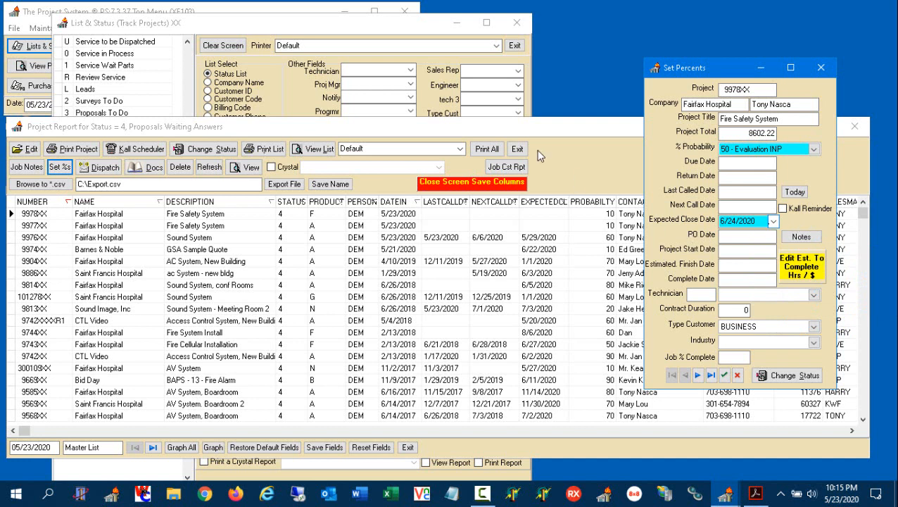
# - Close the List & Status window, set the project's Next Call Date to 6/9/2020 with a Kall Reminder, and save the record
pyautogui.click(516, 23)
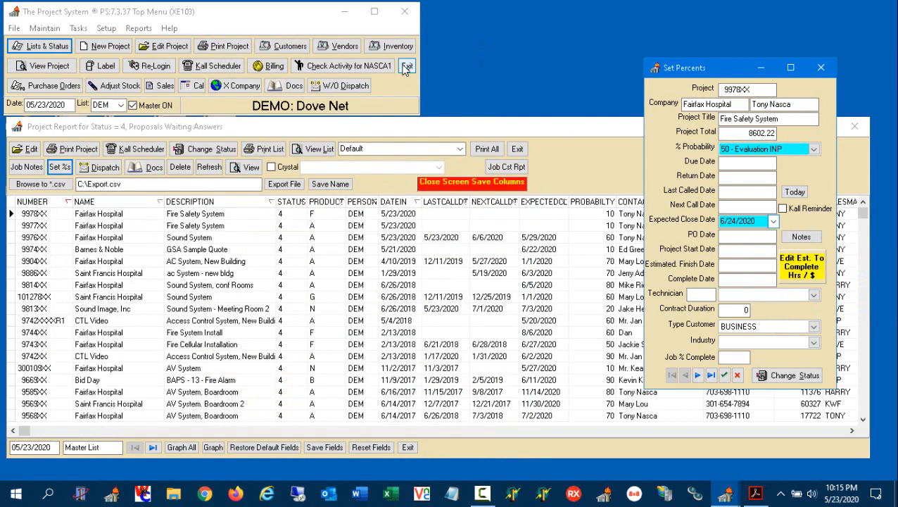
pyautogui.click(773, 207)
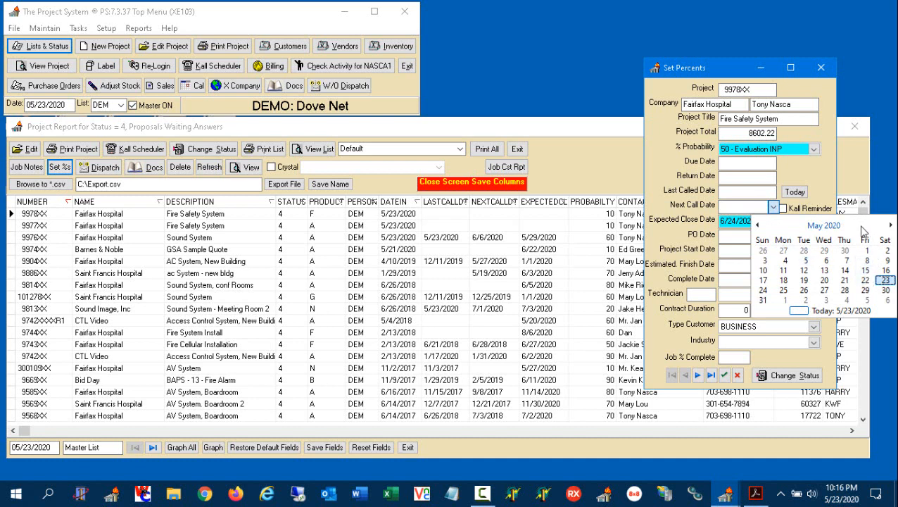
pyautogui.click(834, 226)
pyautogui.click(816, 271)
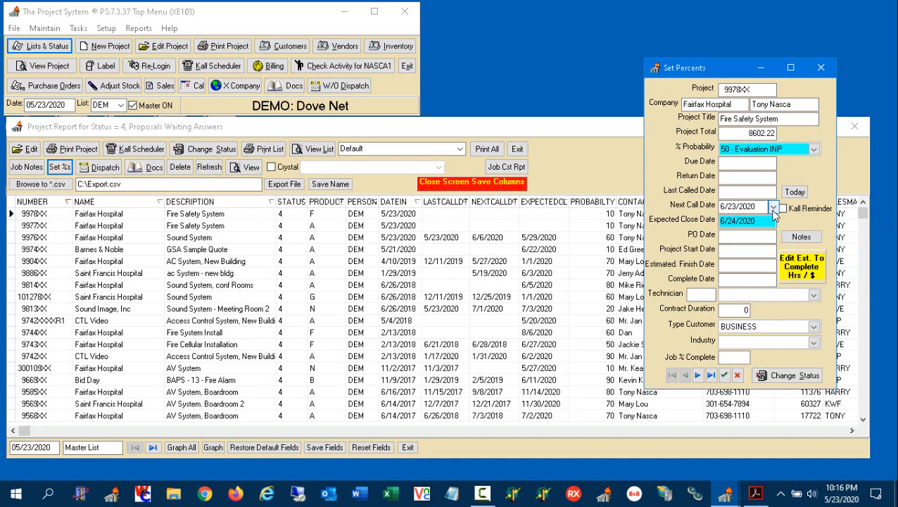
pyautogui.click(773, 207)
pyautogui.click(806, 261)
pyautogui.click(724, 376)
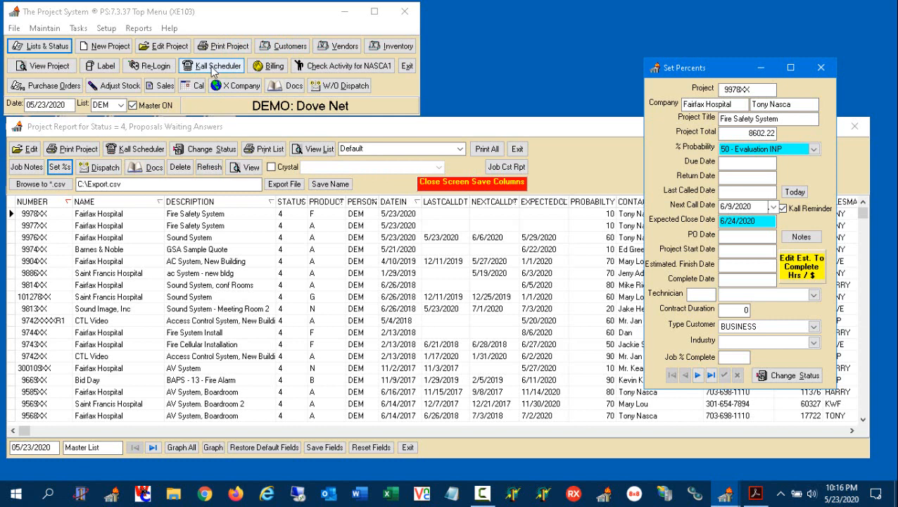
# - Open the Kall Scheduler and delete the duplicate next-call record for Fairfax Hospital
pyautogui.click(210, 67)
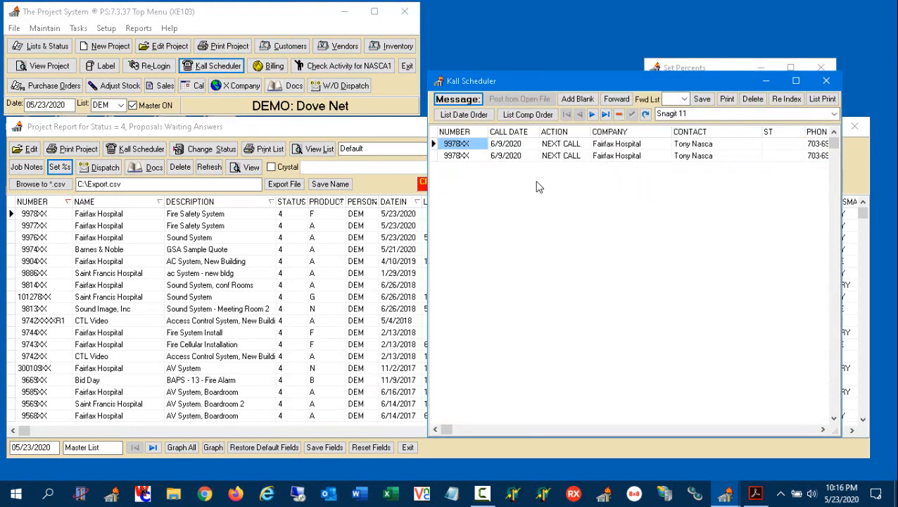
pyautogui.click(619, 114)
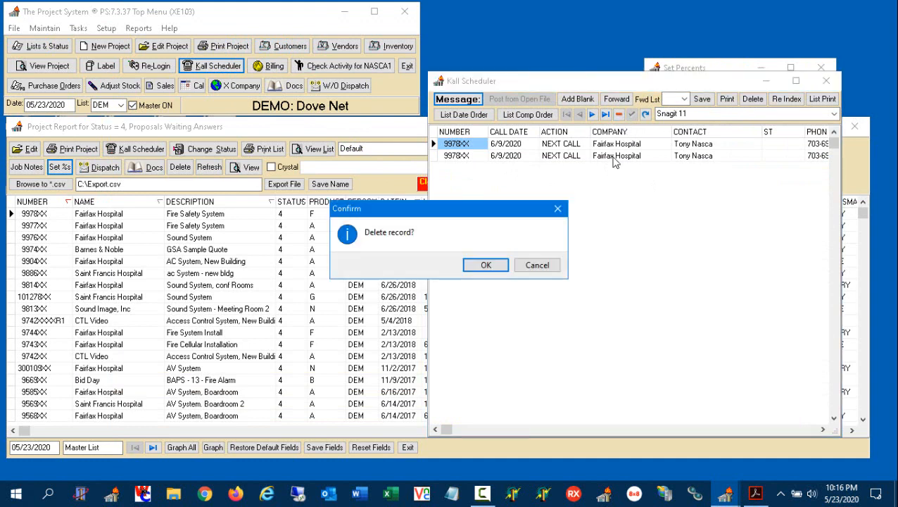
pyautogui.click(480, 269)
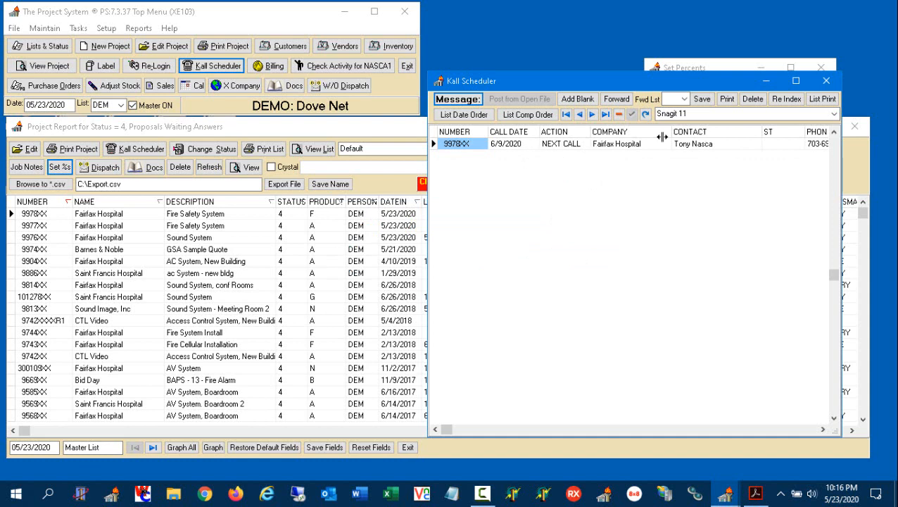
# - Set the call date of the remaining Fairfax Hospital reminder to 5/23/2020 and save it
pyautogui.doubleClick(527, 147)
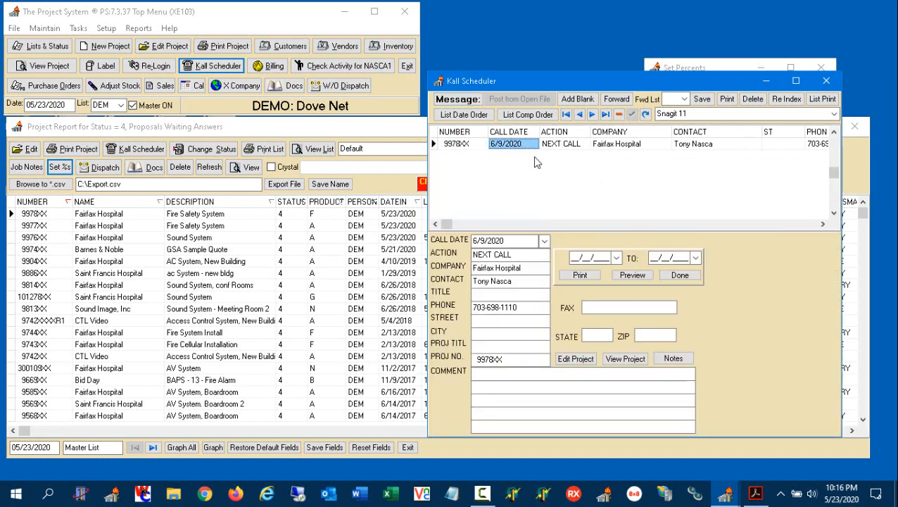
pyautogui.click(544, 241)
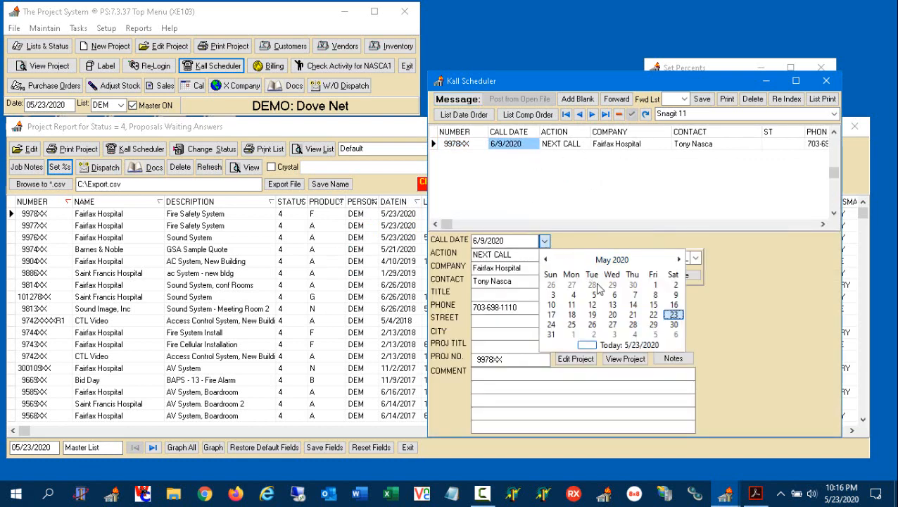
pyautogui.click(587, 345)
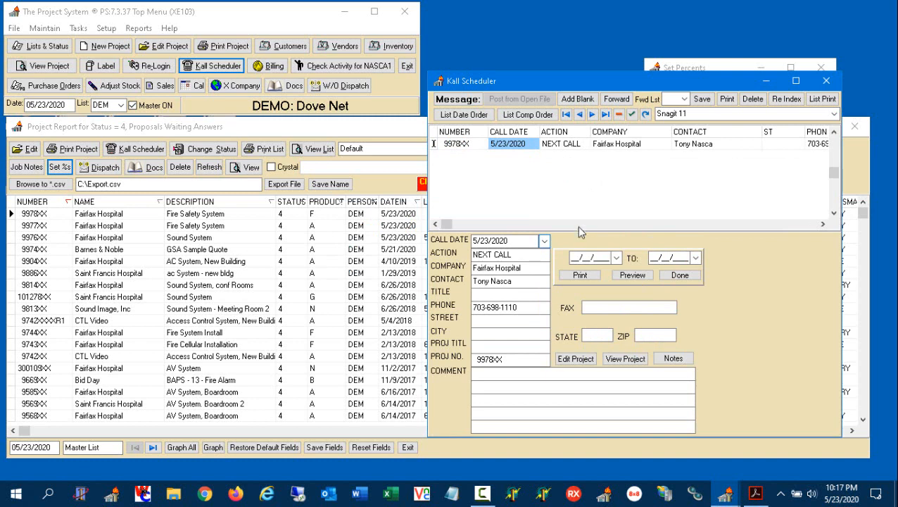
pyautogui.click(631, 114)
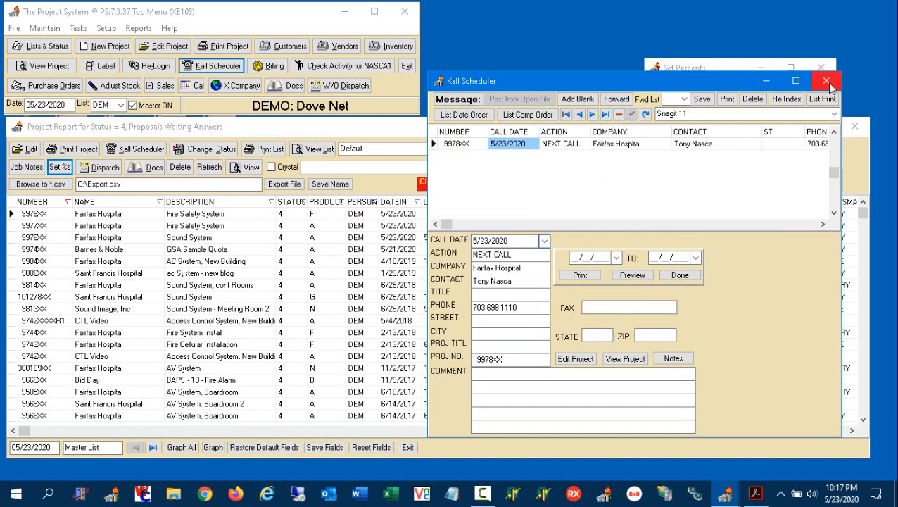
# - Close the Kall Scheduler and the percent settings, and refresh the Proposals Waiting Answers list
pyautogui.click(826, 81)
pyautogui.click(821, 69)
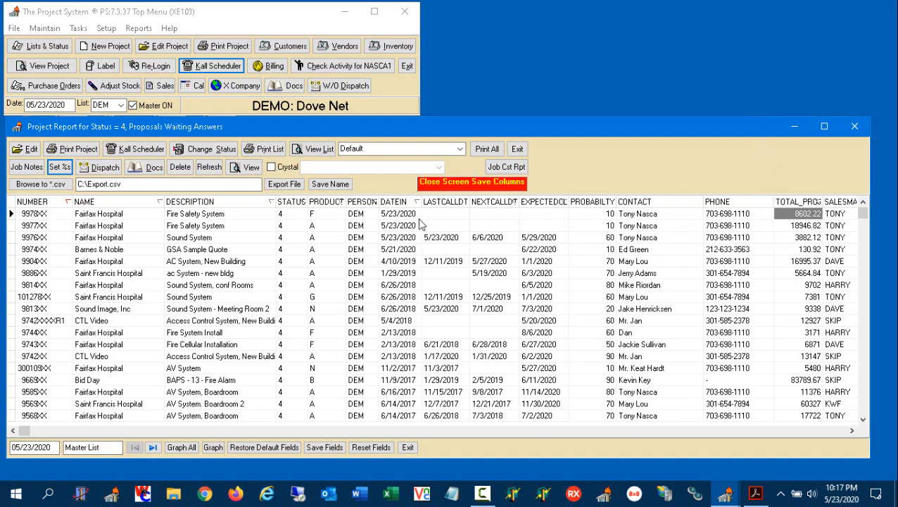
pyautogui.click(210, 171)
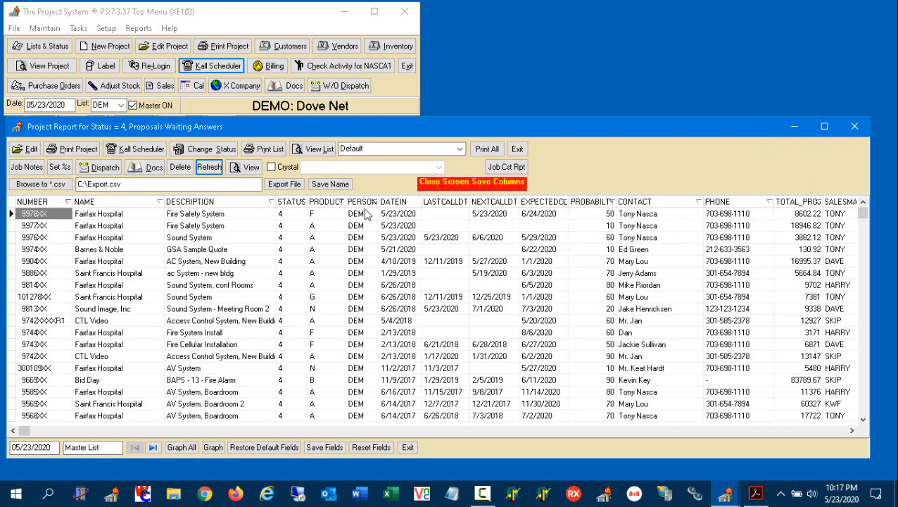
# - Exit The Project System and start it again to trigger the call reminder
pyautogui.click(218, 64)
pyautogui.click(407, 67)
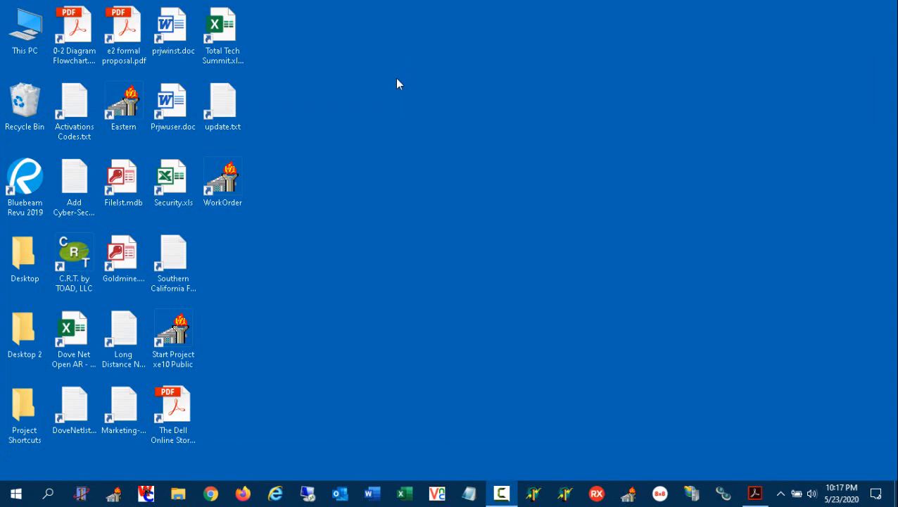
pyautogui.click(629, 494)
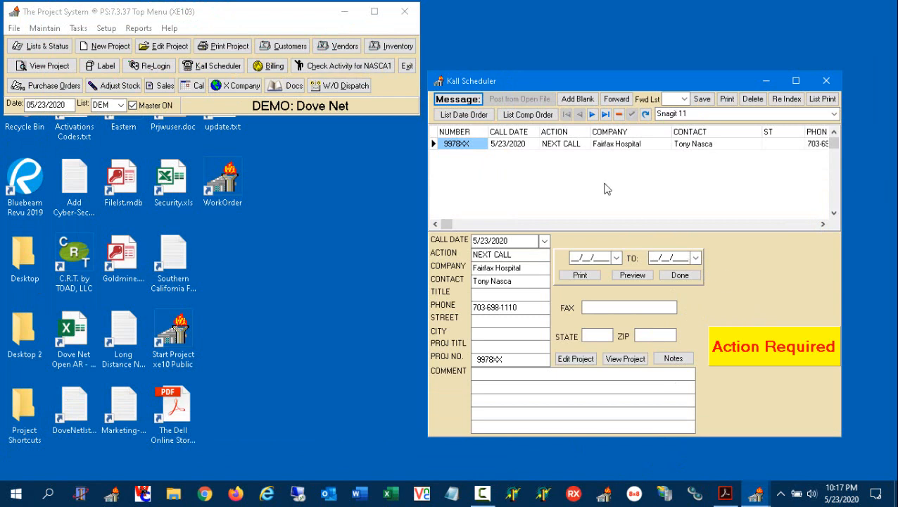
# - Reschedule Fairfax Hospital's next call reminder to 5/26/2020 and save the change
pyautogui.click(568, 146)
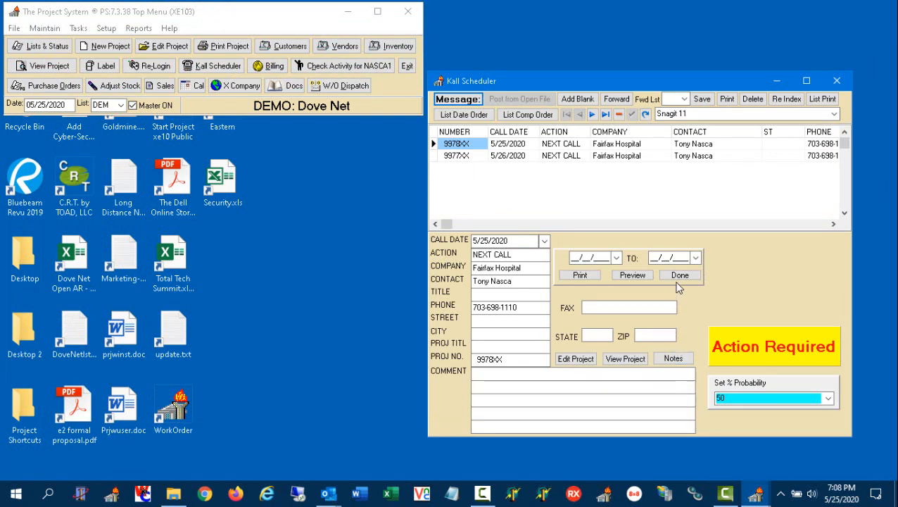
pyautogui.click(544, 241)
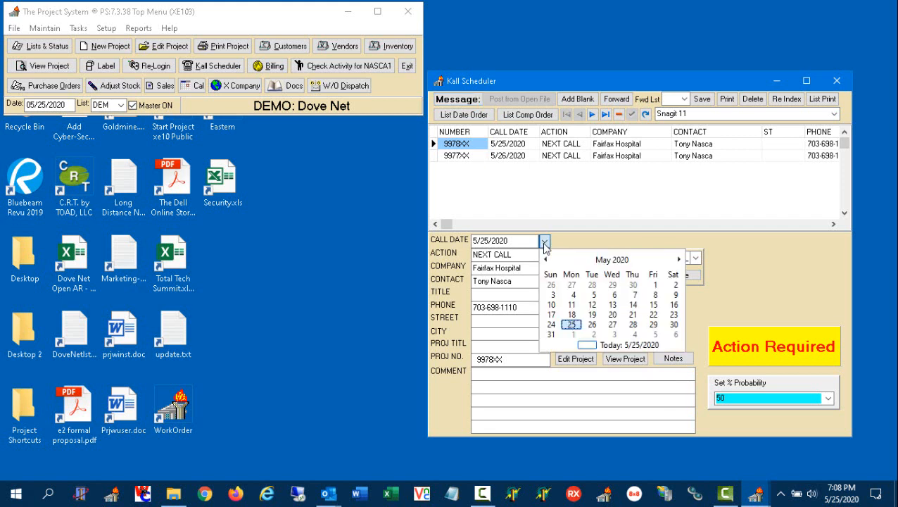
pyautogui.click(593, 328)
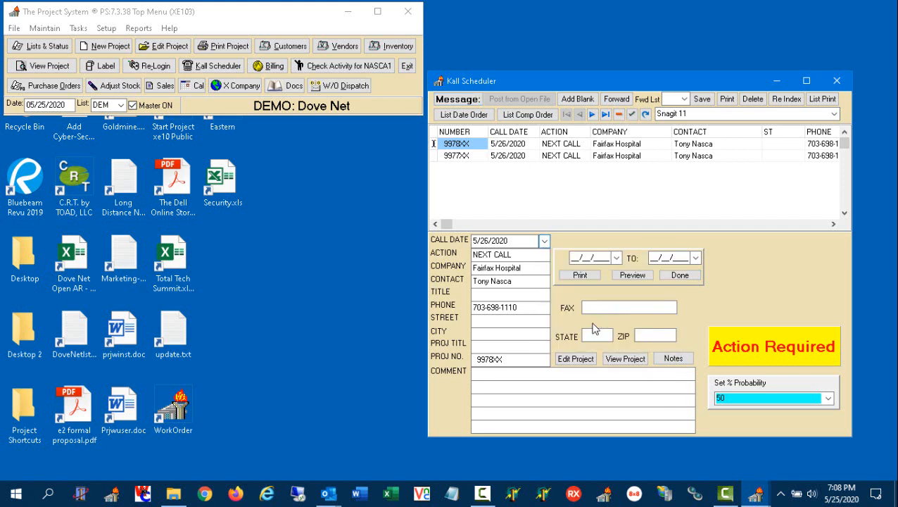
pyautogui.click(632, 115)
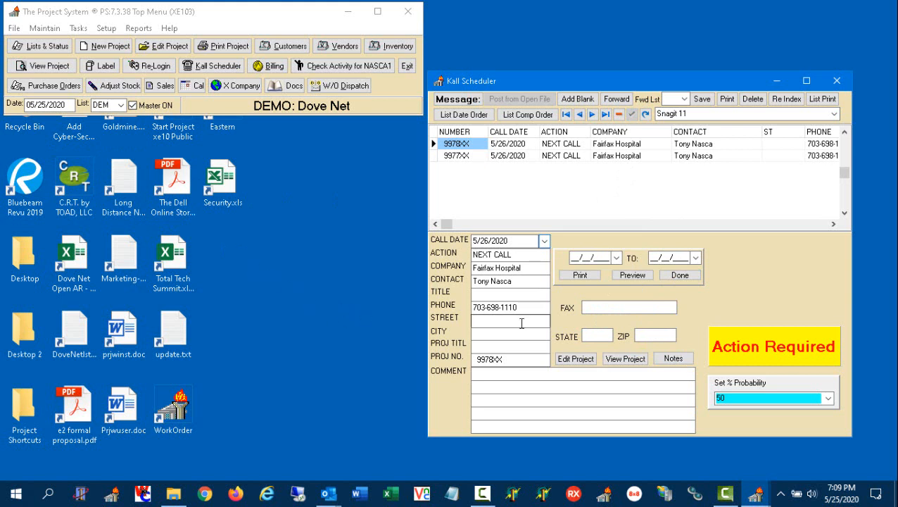
# - Set the Fairfax Hospital project's probability to 60 - Evaluation Good in the Kall Scheduler and update it
pyautogui.click(829, 398)
pyautogui.click(798, 444)
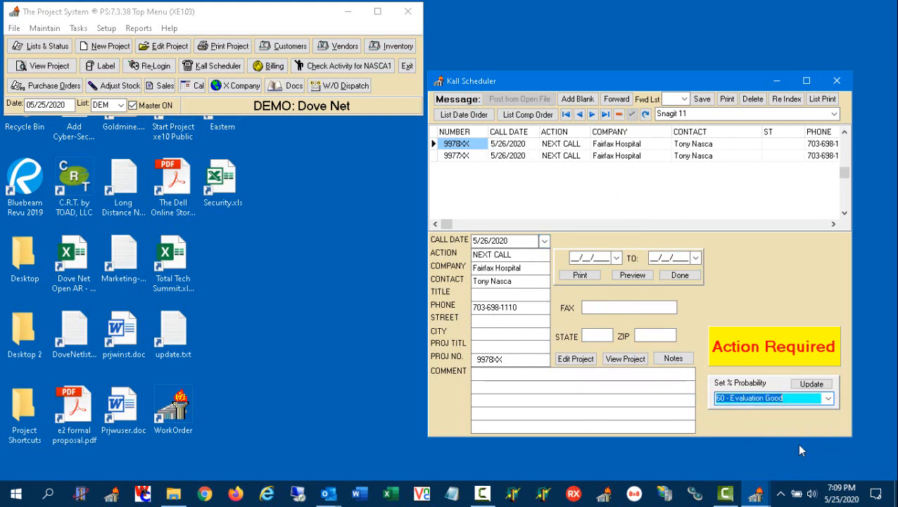
pyautogui.click(808, 385)
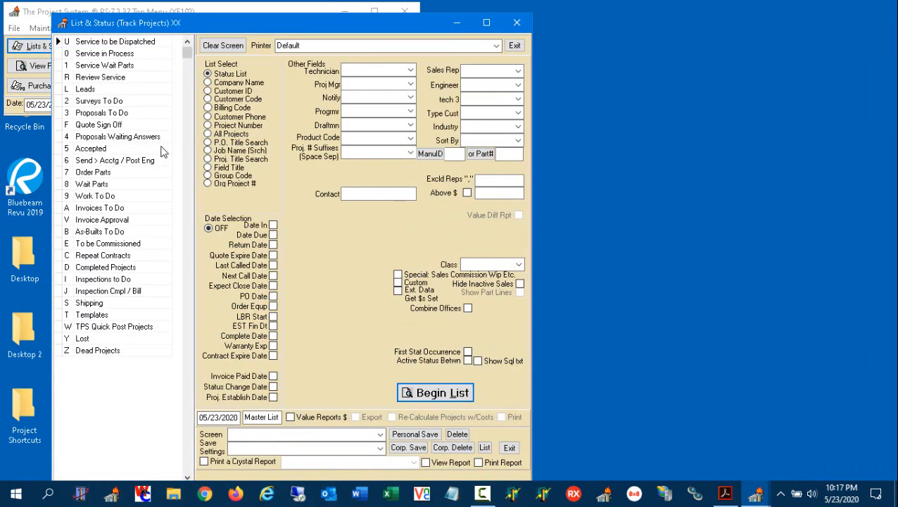
# - List the status 4 Proposals Waiting Answers projects and open the percent settings for Fairfax Hospital's newest Fire Safety System
pyautogui.click(154, 140)
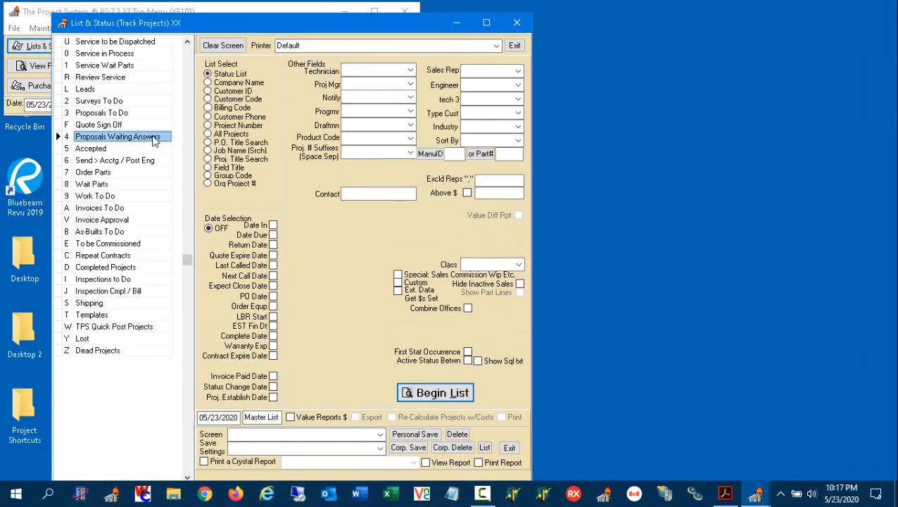
pyautogui.doubleClick(153, 139)
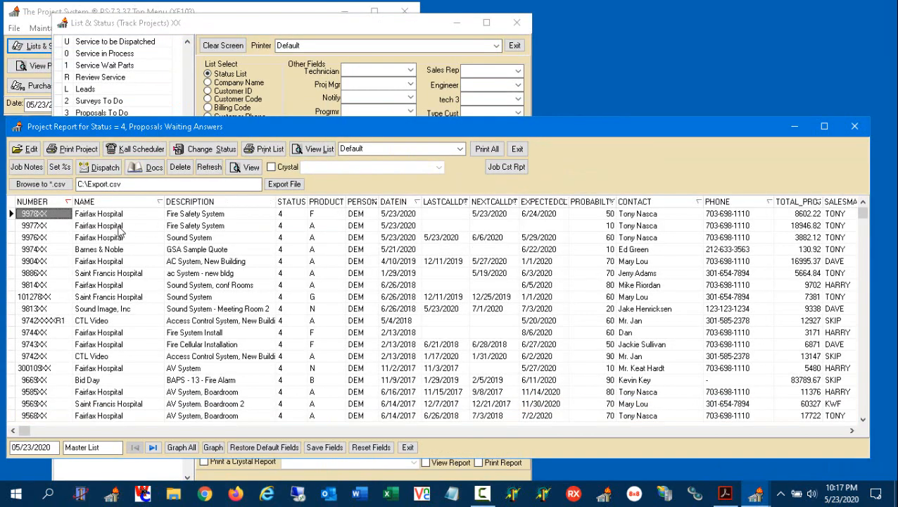
pyautogui.click(61, 170)
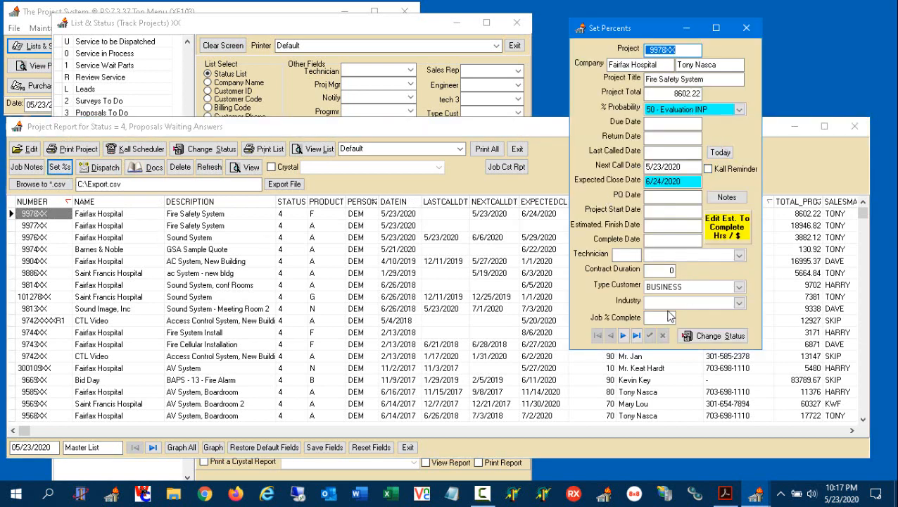
# - Set the next call date of Barnes & Noble's GSA Sample Quote to 5/30/2020 and its last called date to today, 5/23/2020
pyautogui.click(622, 335)
pyautogui.click(624, 336)
pyautogui.click(624, 336)
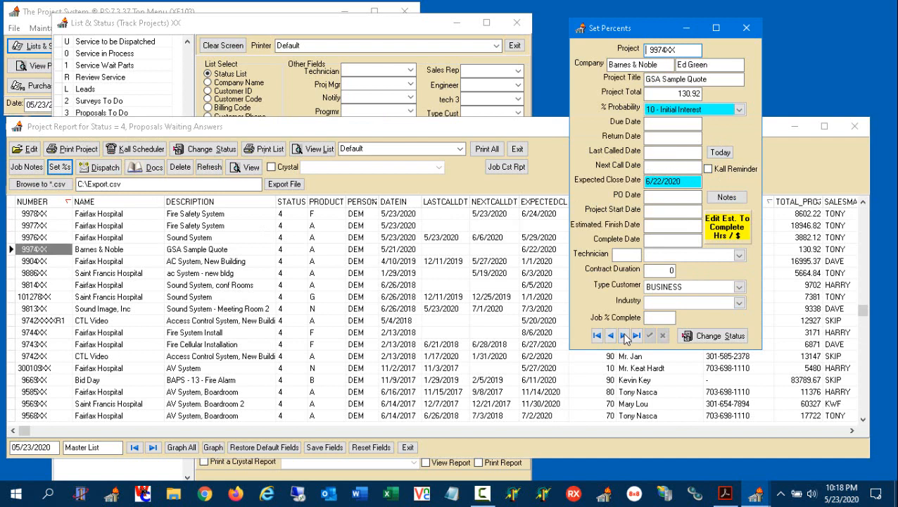
pyautogui.click(699, 167)
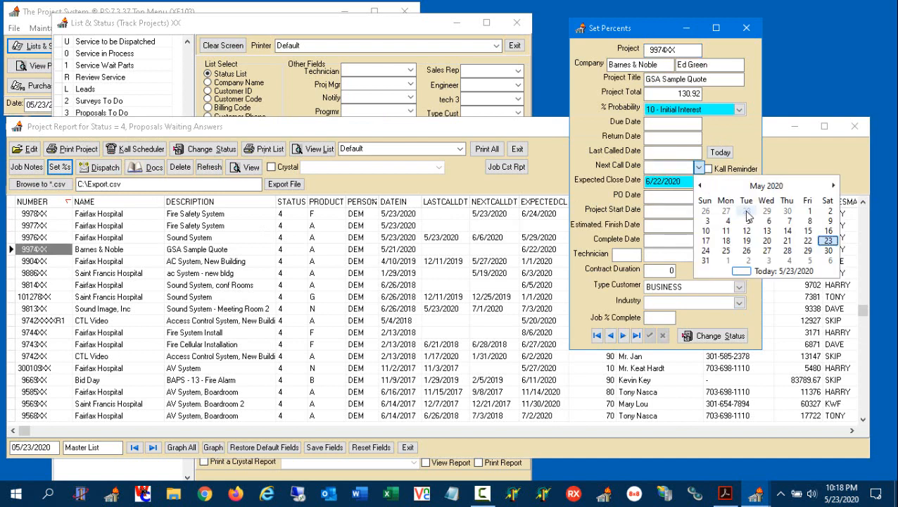
pyautogui.click(827, 251)
pyautogui.click(721, 152)
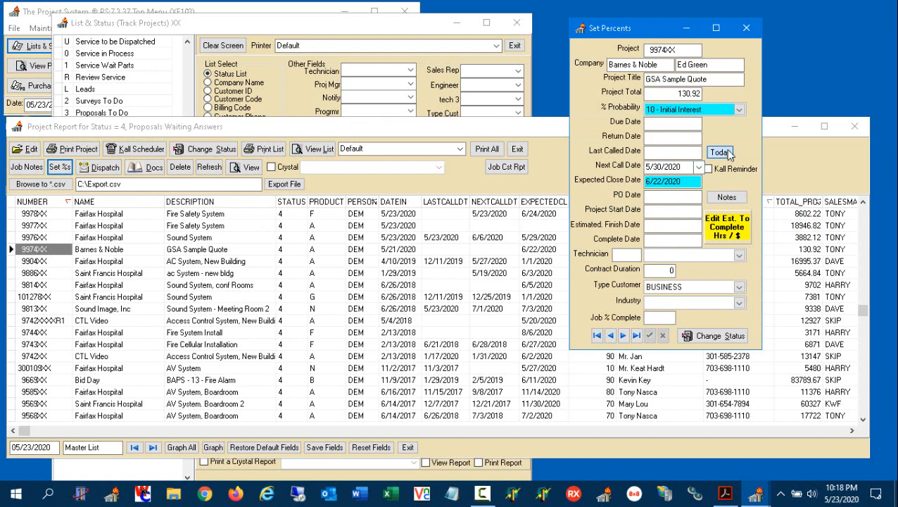
pyautogui.click(677, 152)
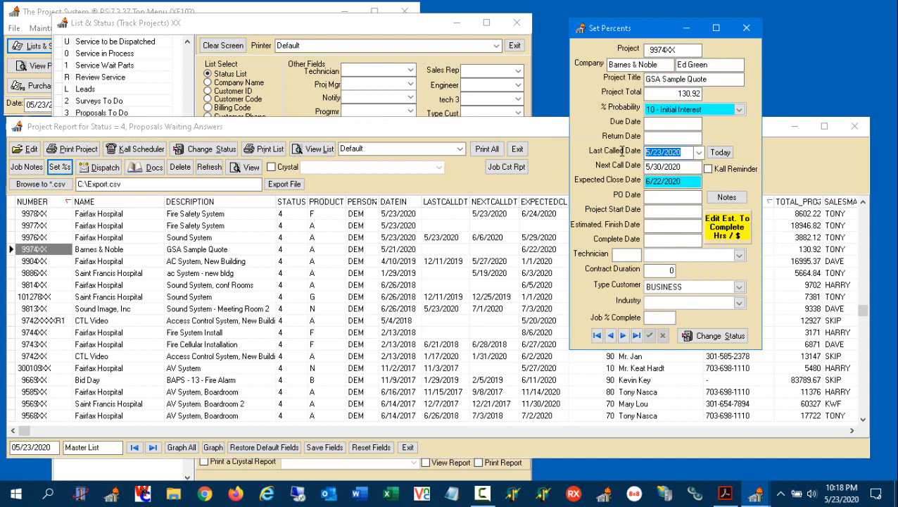
# - Add a sales note to the GSA Sample Quote project and insert three additional date stamps in it
pyautogui.click(726, 198)
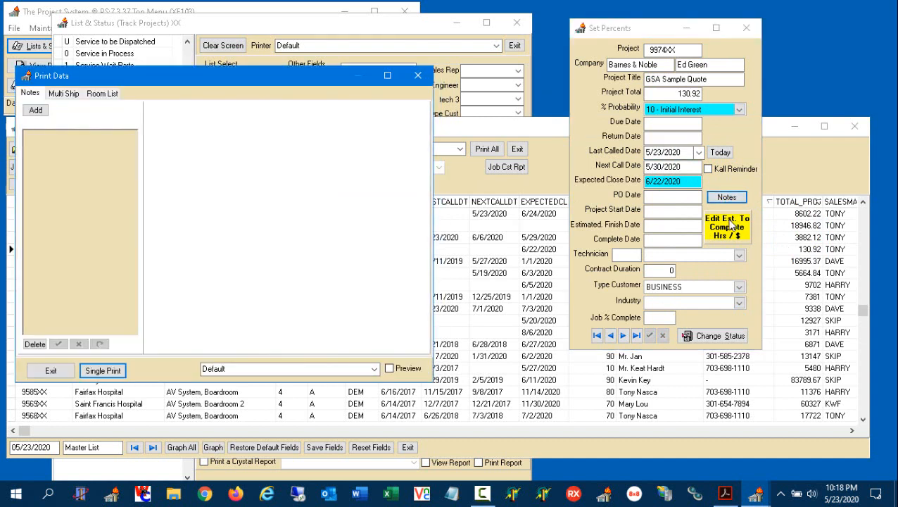
pyautogui.click(36, 110)
pyautogui.click(421, 316)
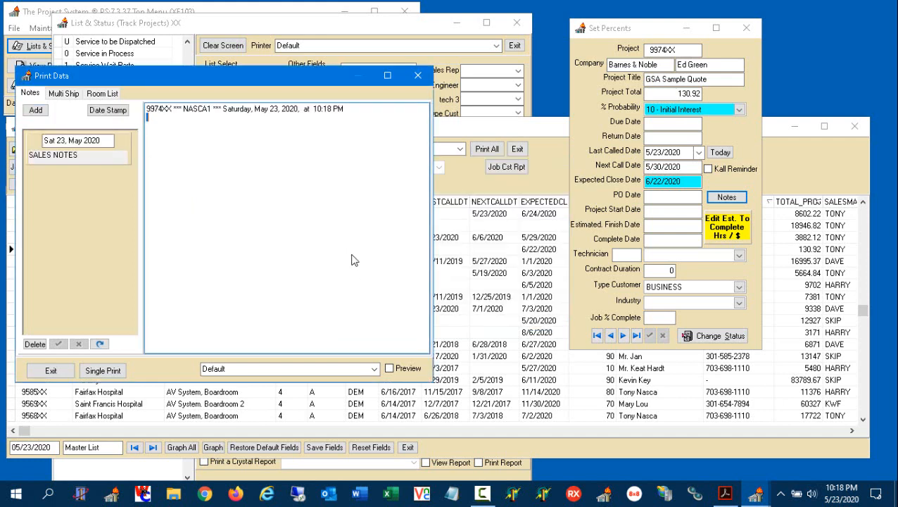
pyautogui.click(109, 112)
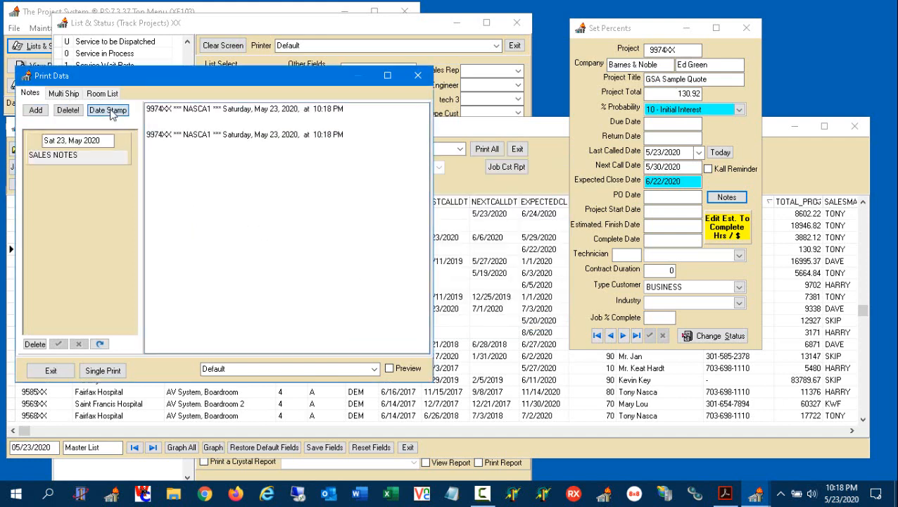
pyautogui.click(109, 113)
pyautogui.click(109, 112)
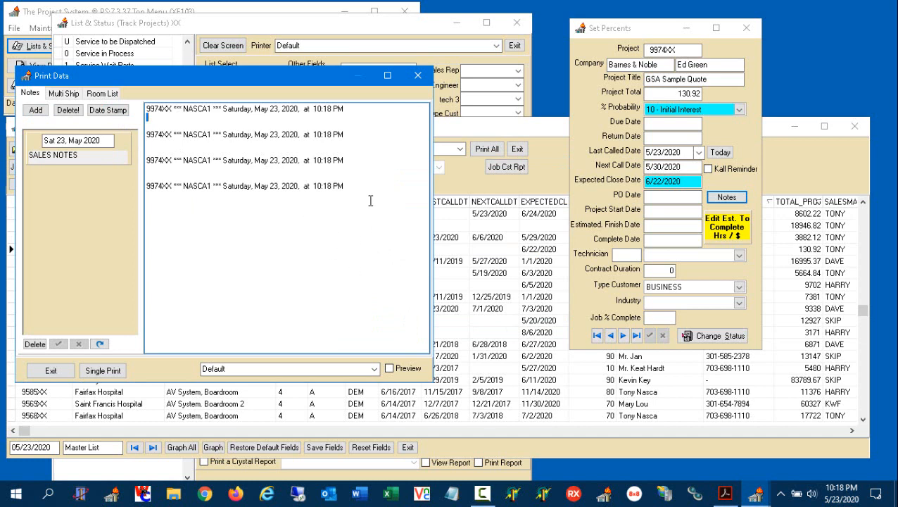
pyautogui.click(418, 75)
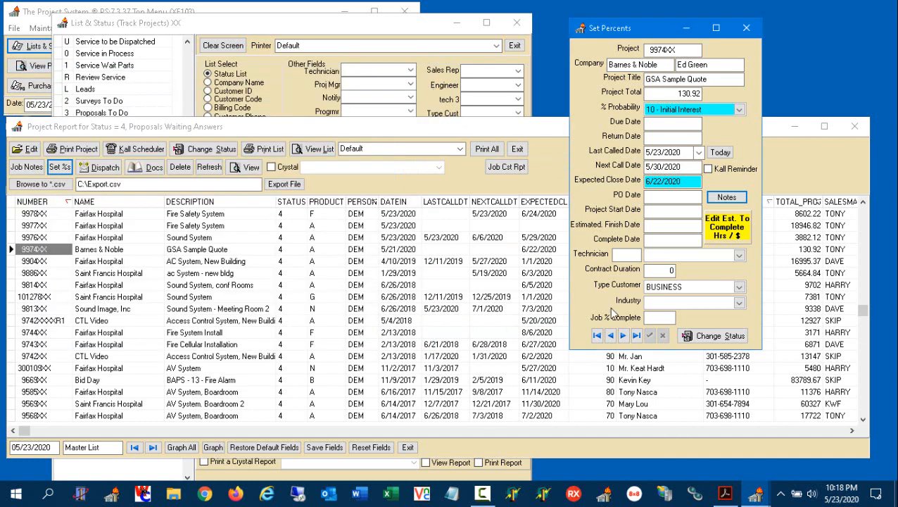
# - Review the percent settings of the following projects through Fairfax Hospital's Fire System Install, checking its expected close date, and close the project report
pyautogui.click(622, 336)
pyautogui.click(623, 336)
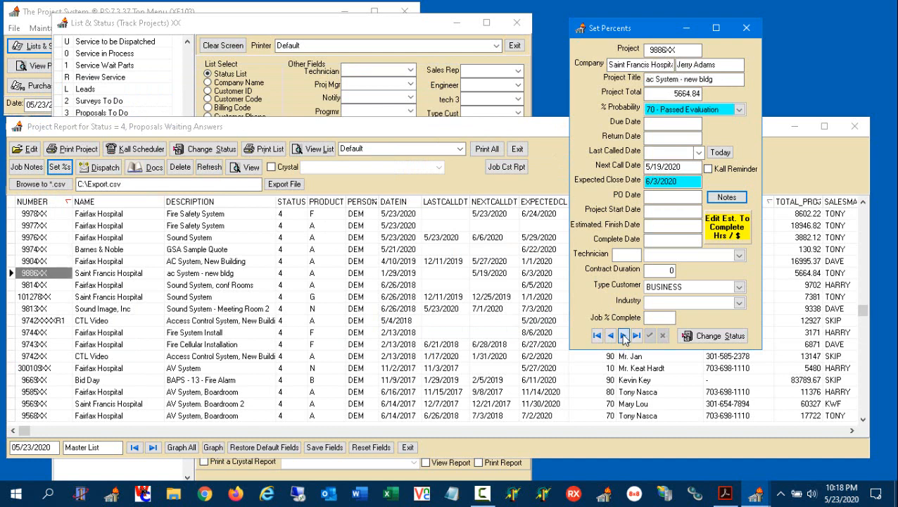
pyautogui.click(623, 336)
pyautogui.click(623, 335)
pyautogui.click(623, 335)
pyautogui.click(623, 336)
pyautogui.click(623, 335)
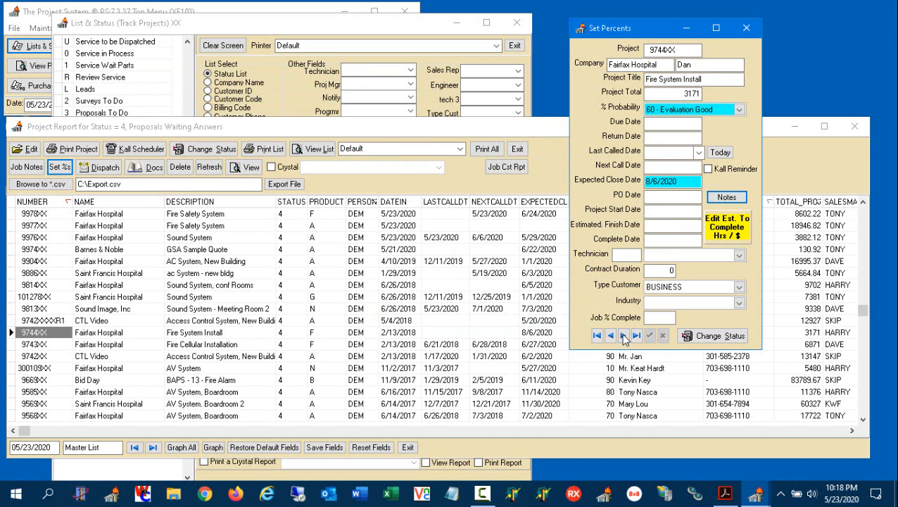
pyautogui.click(675, 181)
pyautogui.moveTo(677, 181); pyautogui.dragTo(602, 182)
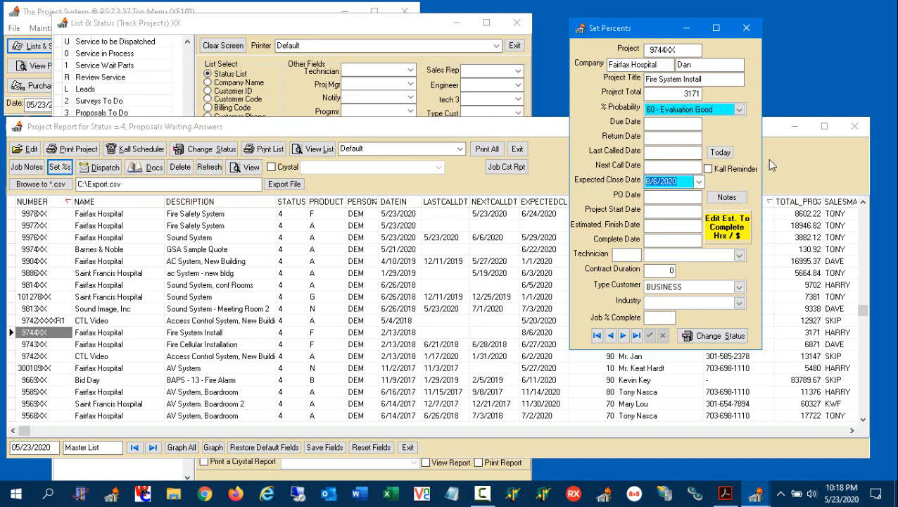
pyautogui.click(747, 28)
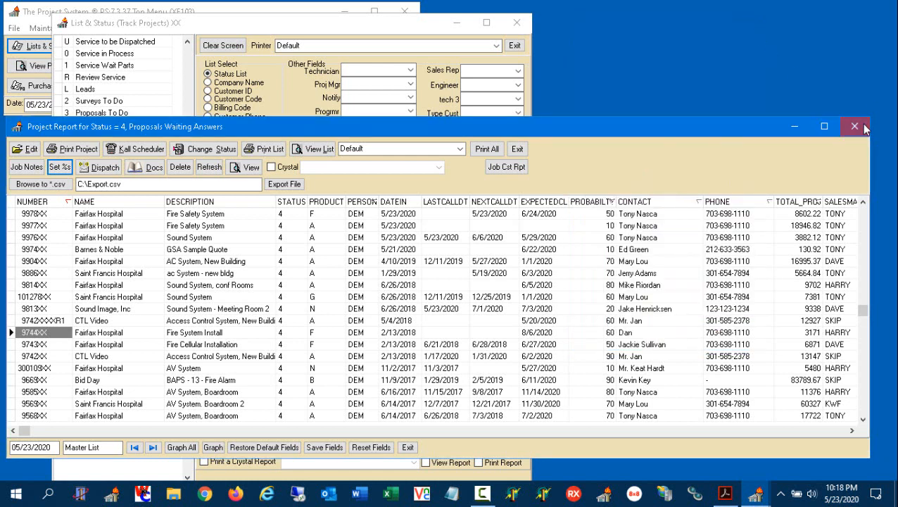
pyautogui.click(854, 126)
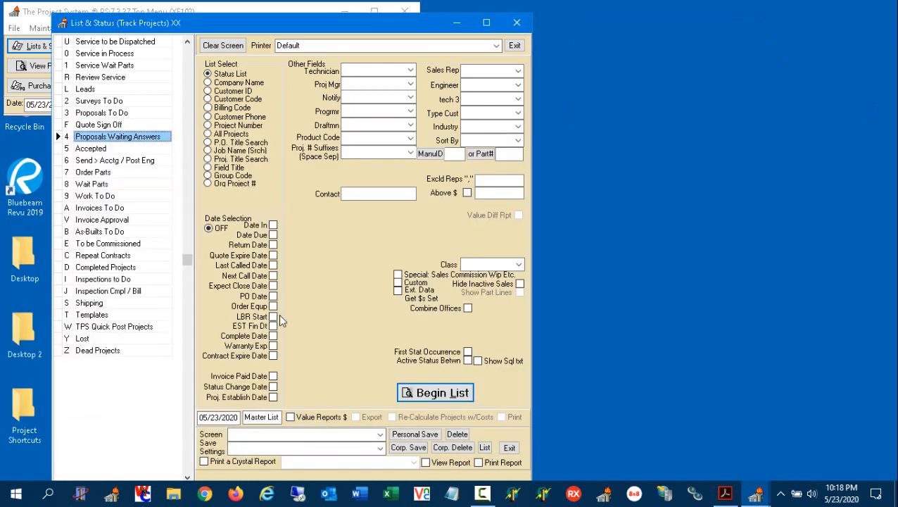
pyautogui.click(339, 418)
pyautogui.click(398, 275)
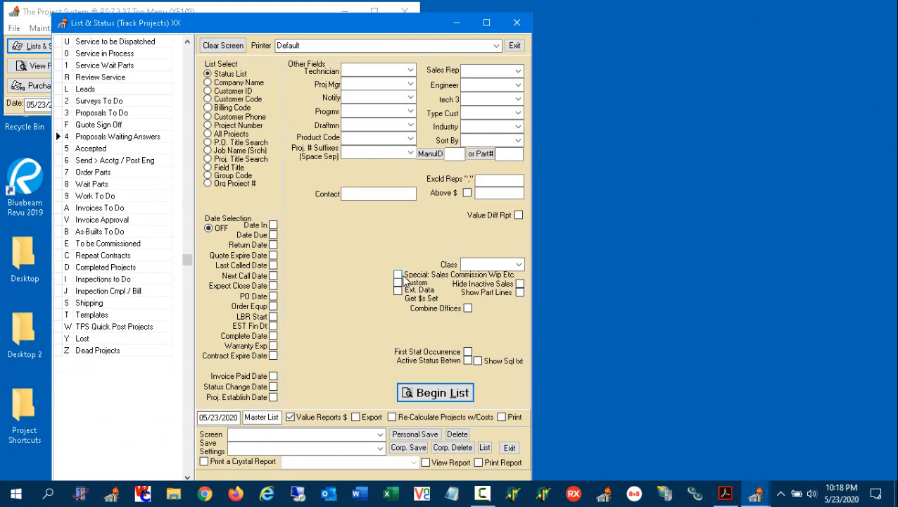
pyautogui.click(64, 333)
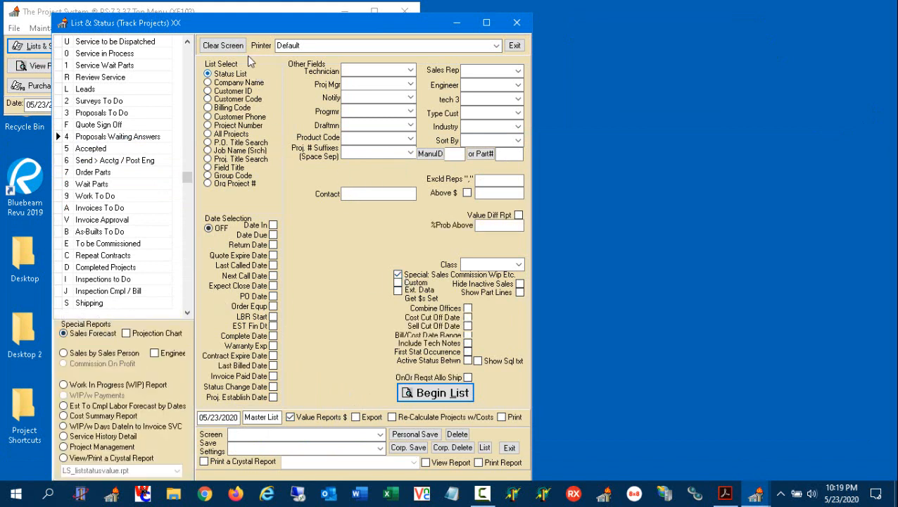
pyautogui.click(222, 45)
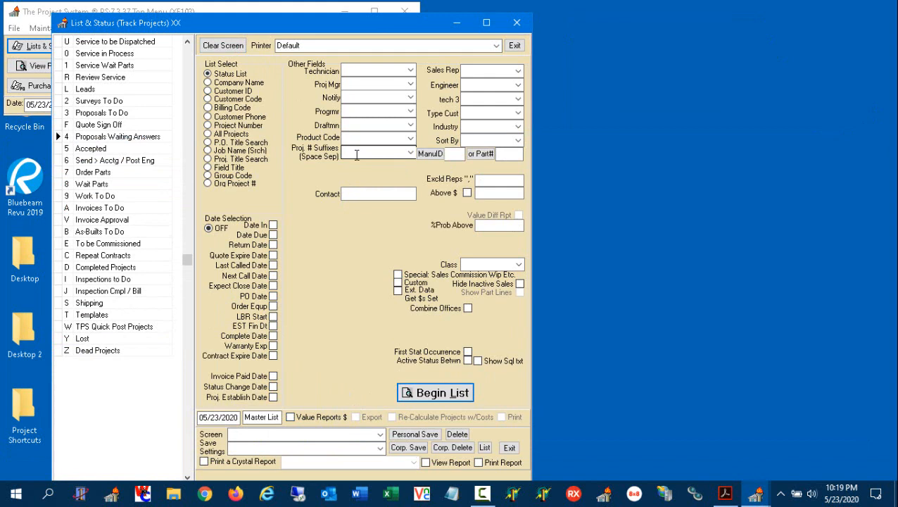
# - Load the saved corporate Sales Forecast settings and run the forecast list for status 4 projects
pyautogui.click(380, 449)
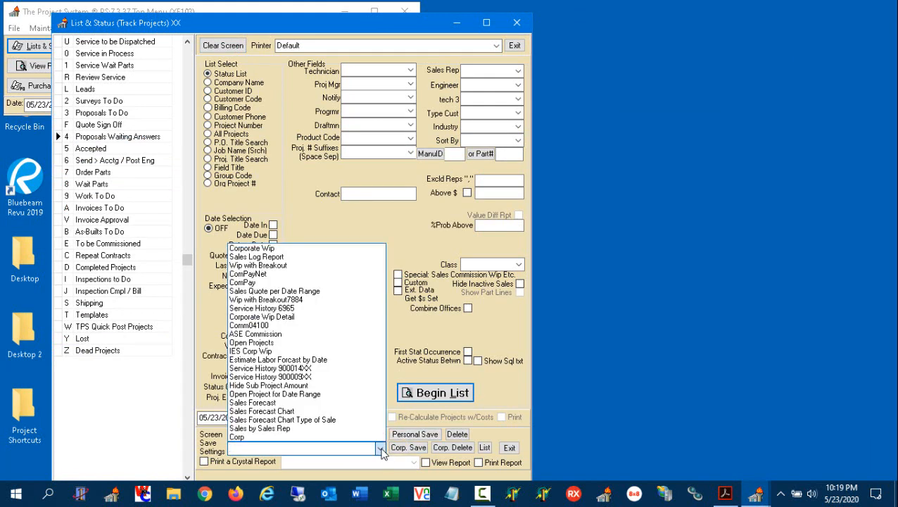
pyautogui.click(331, 407)
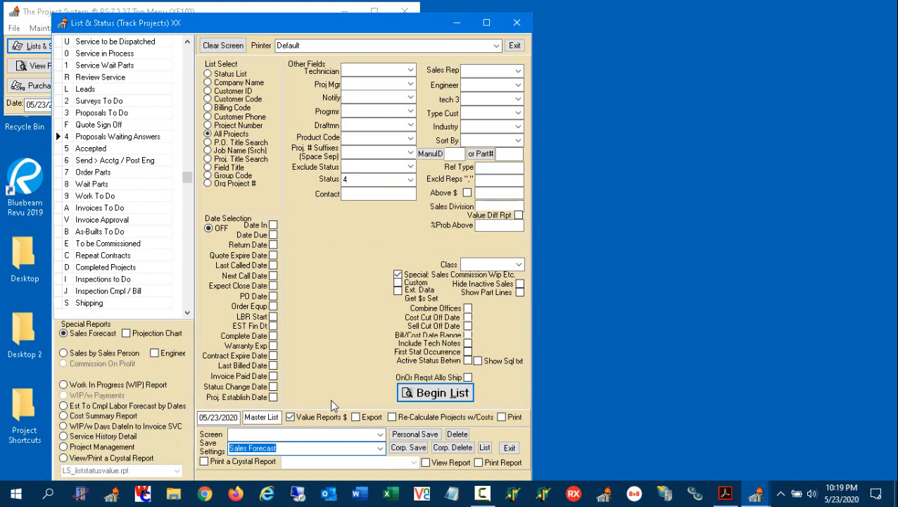
pyautogui.click(449, 398)
pyautogui.click(435, 394)
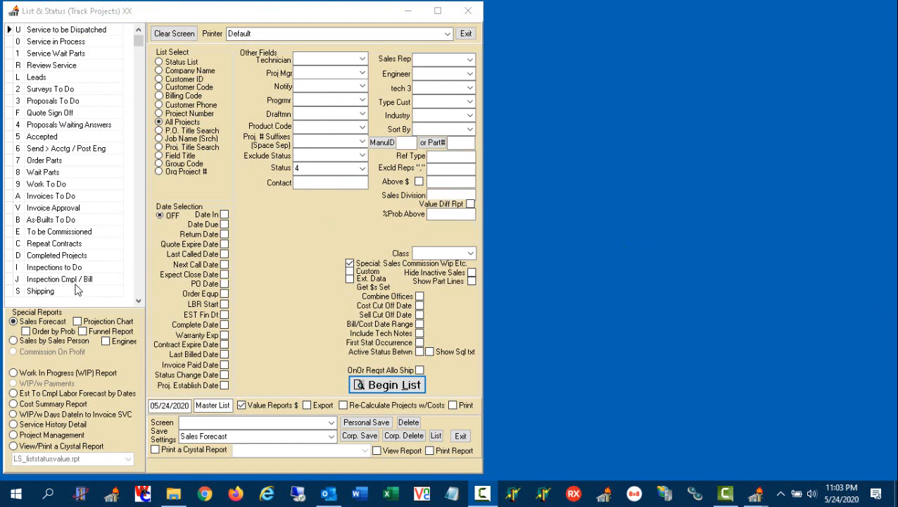
# - Run the status 4 Sales Forecast ordered by probability, close its preview, and run it as a Funnel Report
pyautogui.click(61, 334)
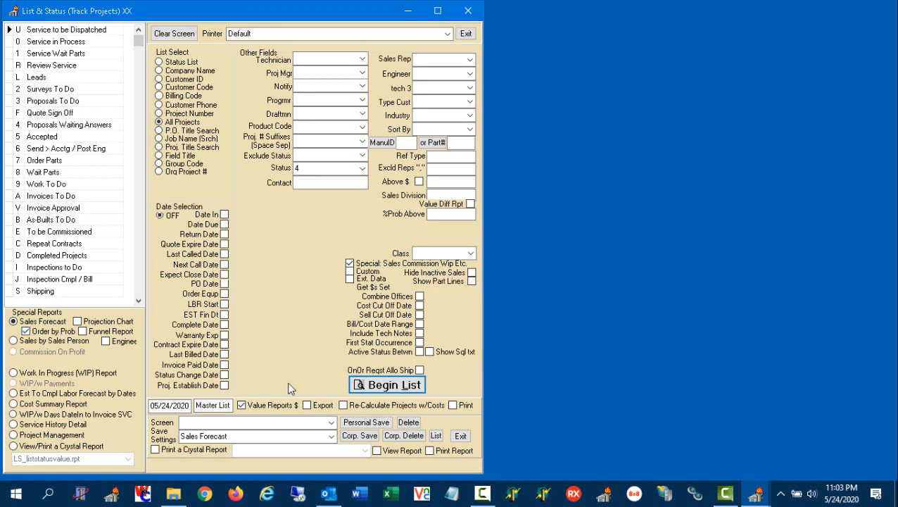
pyautogui.click(386, 387)
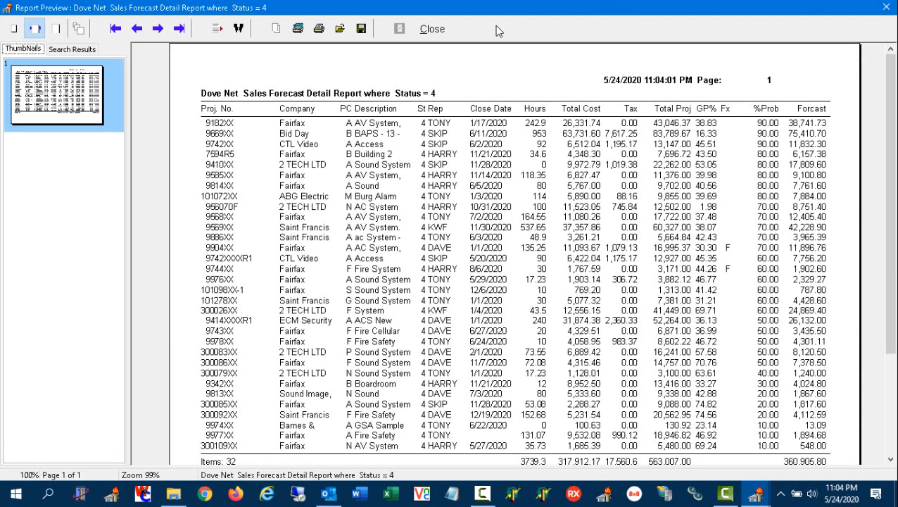
pyautogui.click(432, 29)
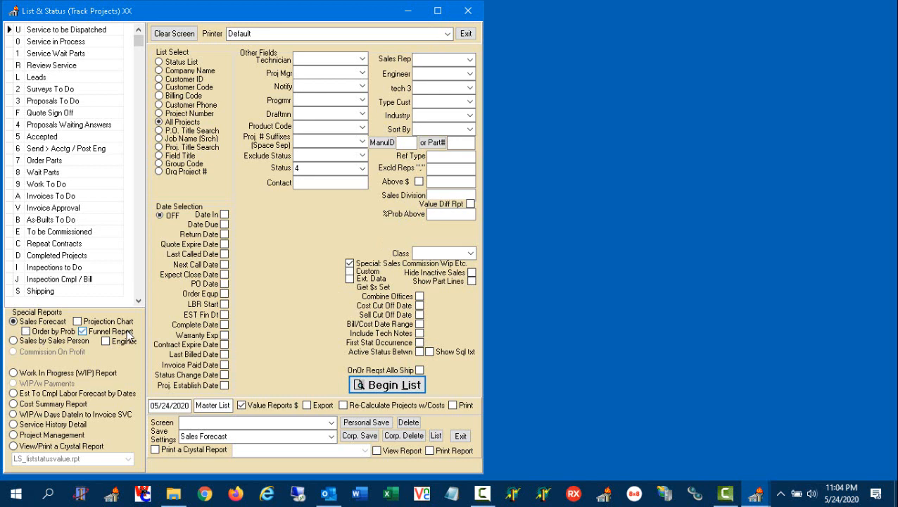
pyautogui.click(392, 388)
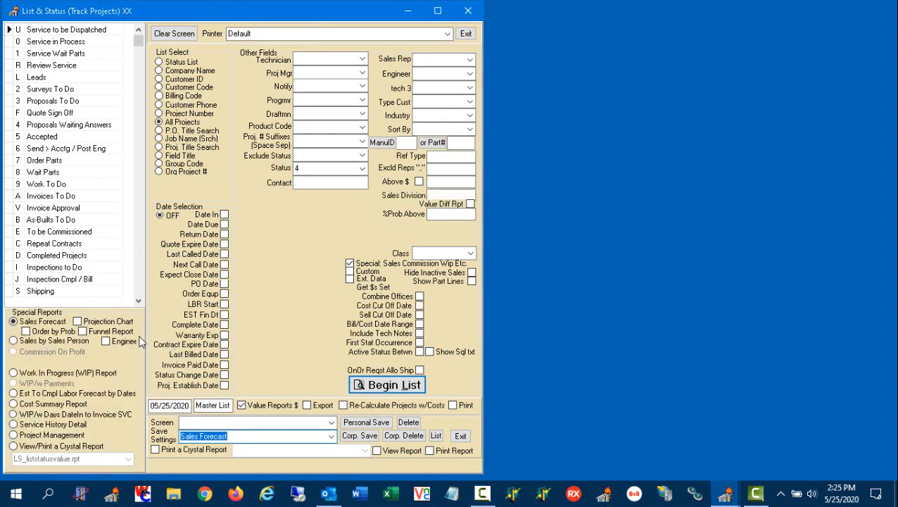
# - Preview the Sales Forecast ordered by probability from high to low, and again from low to high
pyautogui.click(56, 333)
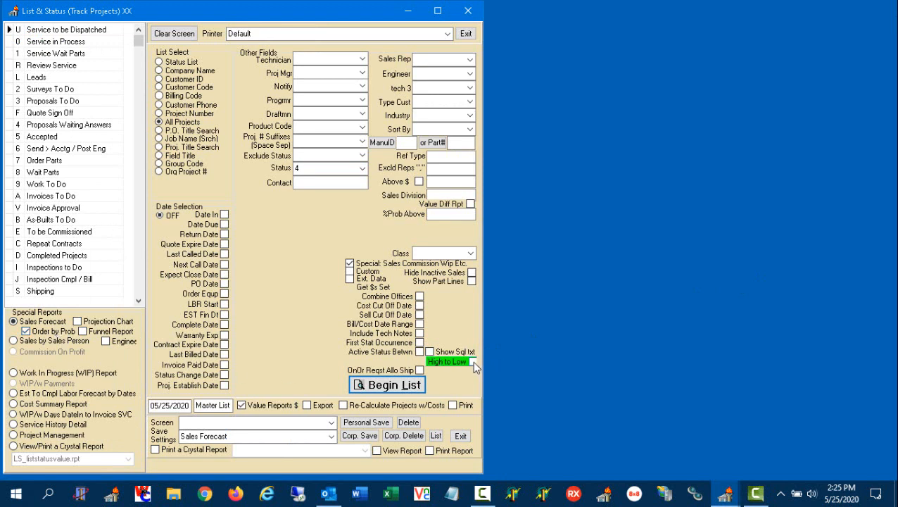
pyautogui.click(406, 387)
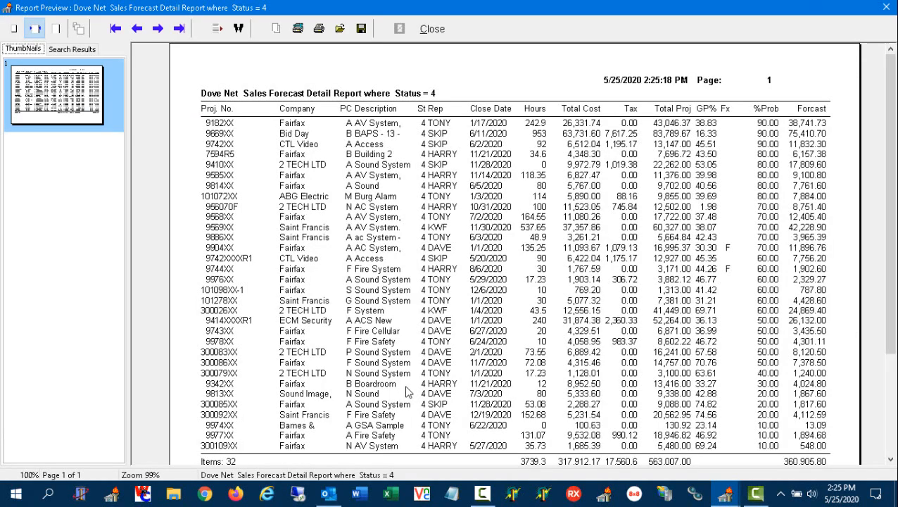
pyautogui.click(432, 29)
pyautogui.click(472, 361)
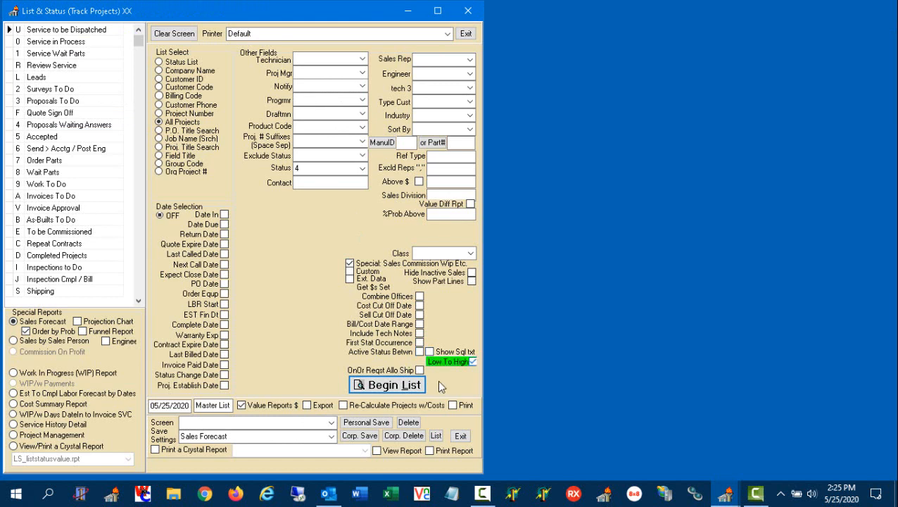
pyautogui.click(407, 387)
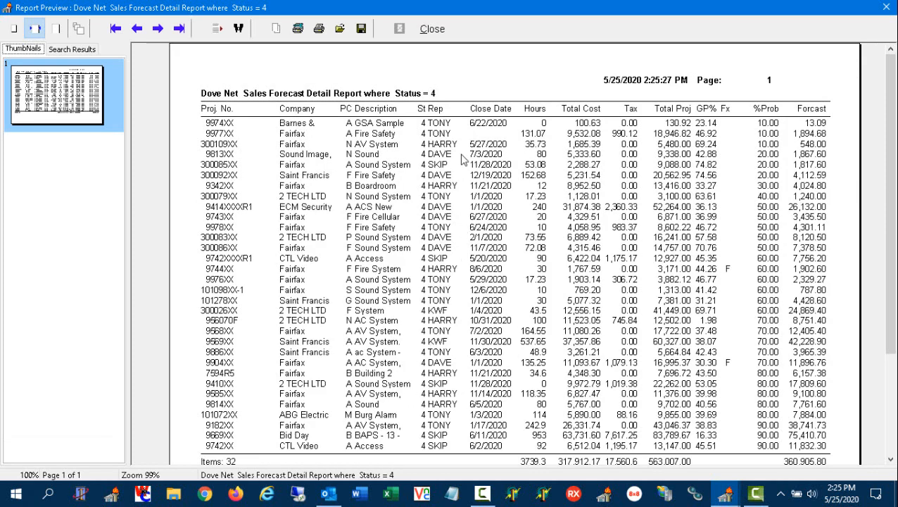
pyautogui.click(433, 29)
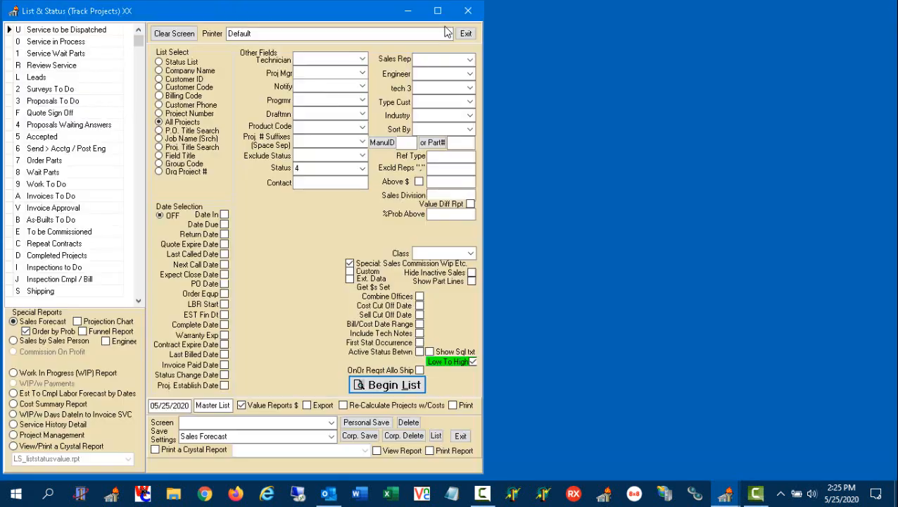
# - Run the Sales Forecast as a Funnel Report, and run it again with the order set to Low To High
pyautogui.click(82, 331)
pyautogui.click(395, 387)
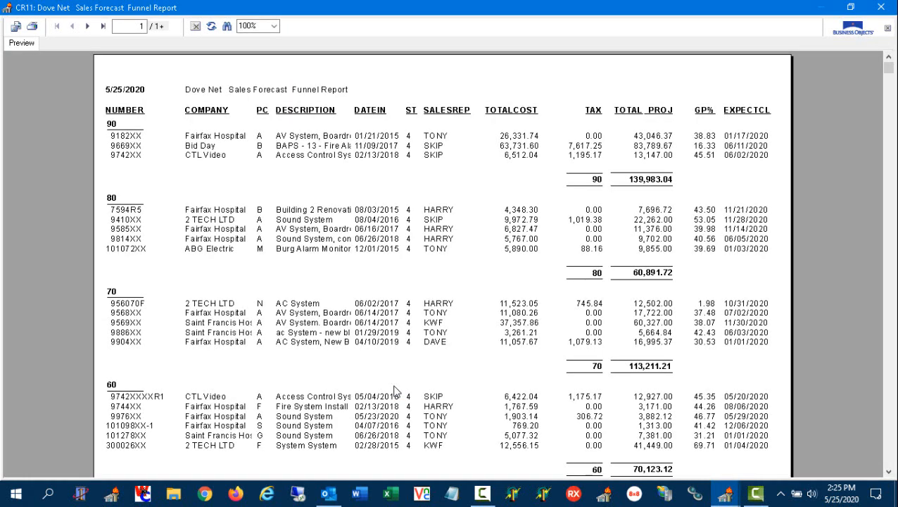
pyautogui.click(880, 7)
pyautogui.click(472, 361)
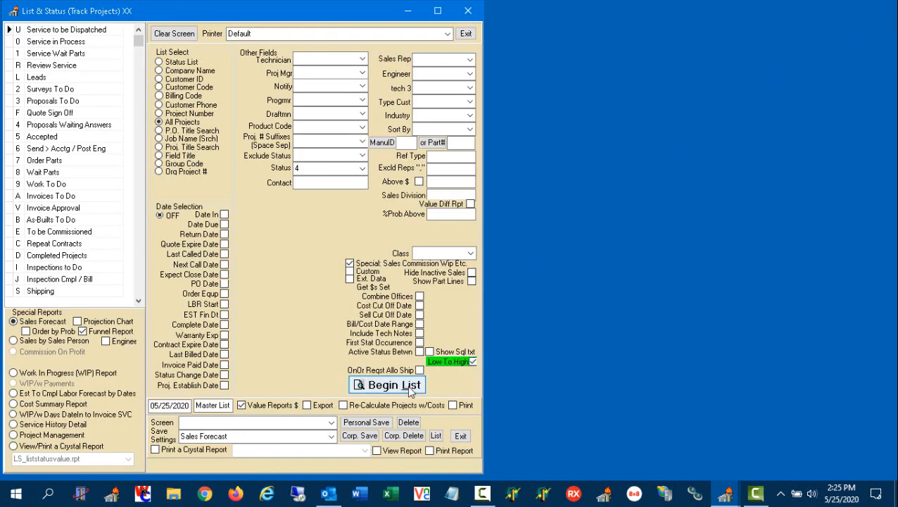
pyautogui.click(404, 395)
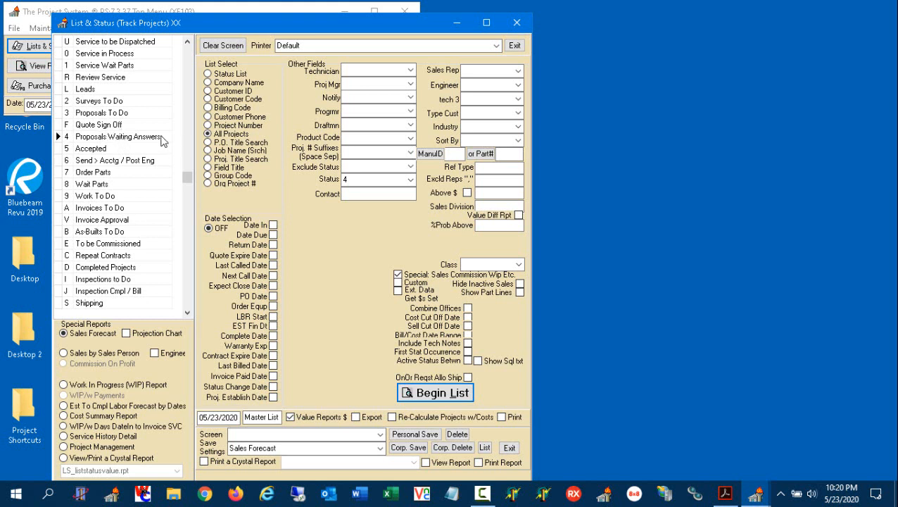
pyautogui.click(168, 332)
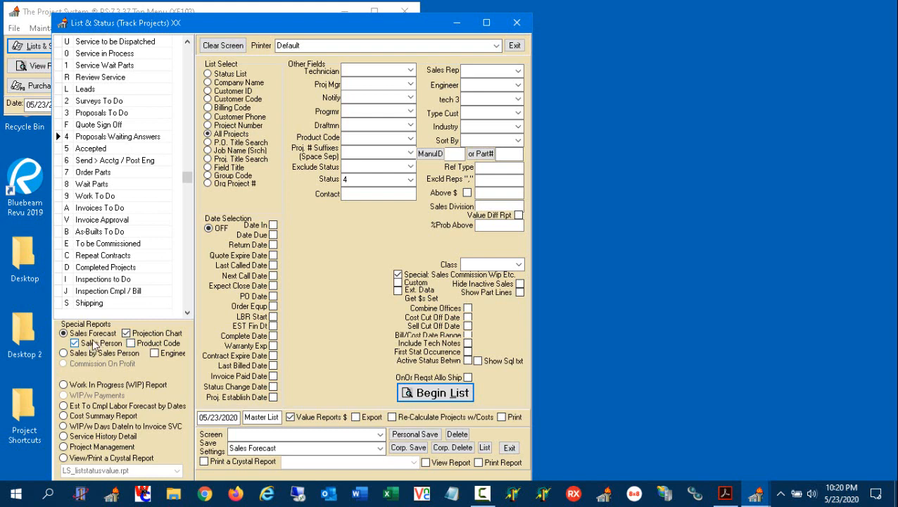
pyautogui.click(380, 448)
pyautogui.click(400, 226)
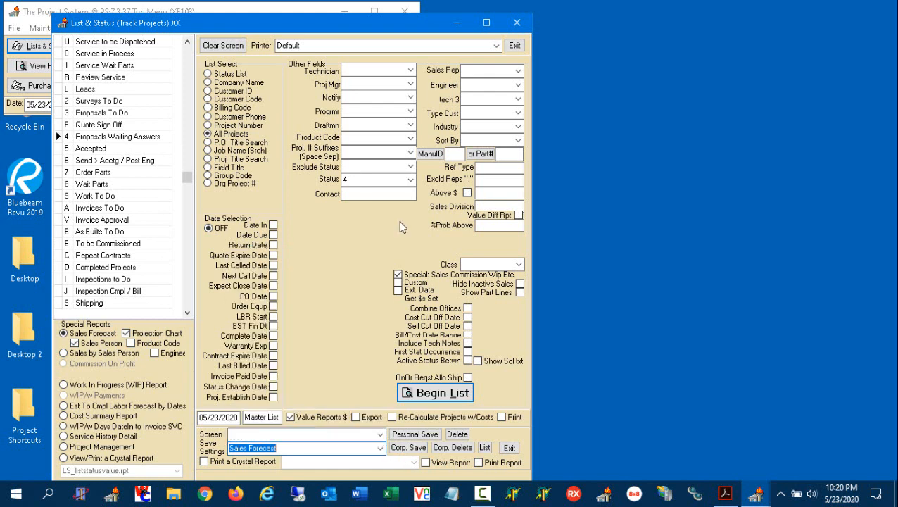
# - Clear the current list settings, load the saved corporate Sales Forecast Chart settings, and run the chart by sales person
pyautogui.click(241, 48)
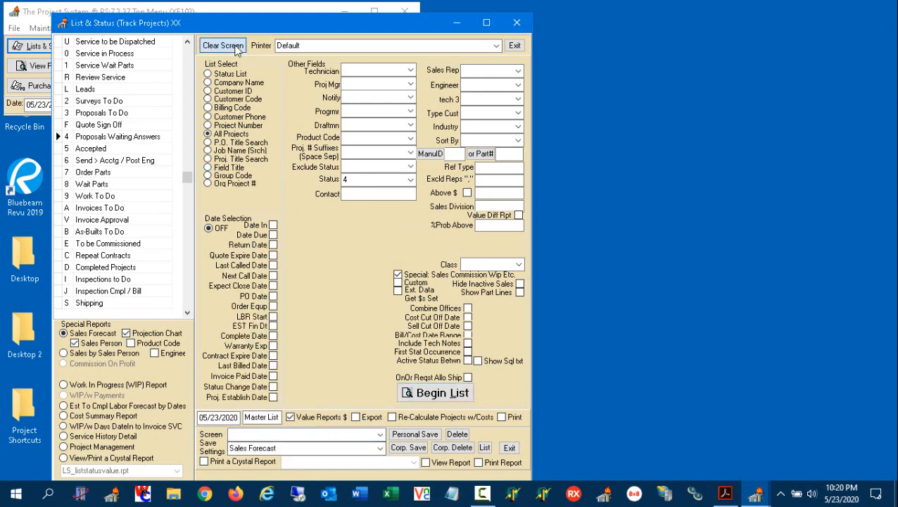
pyautogui.click(380, 450)
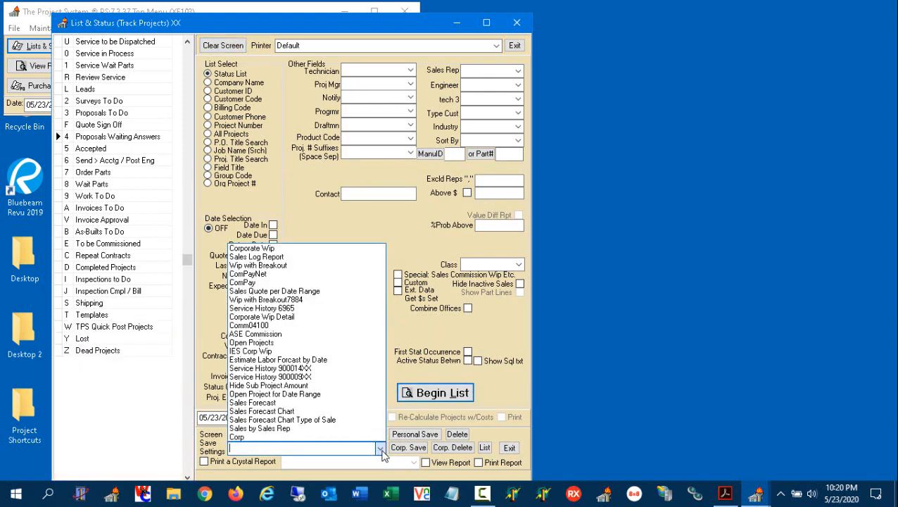
pyautogui.click(347, 414)
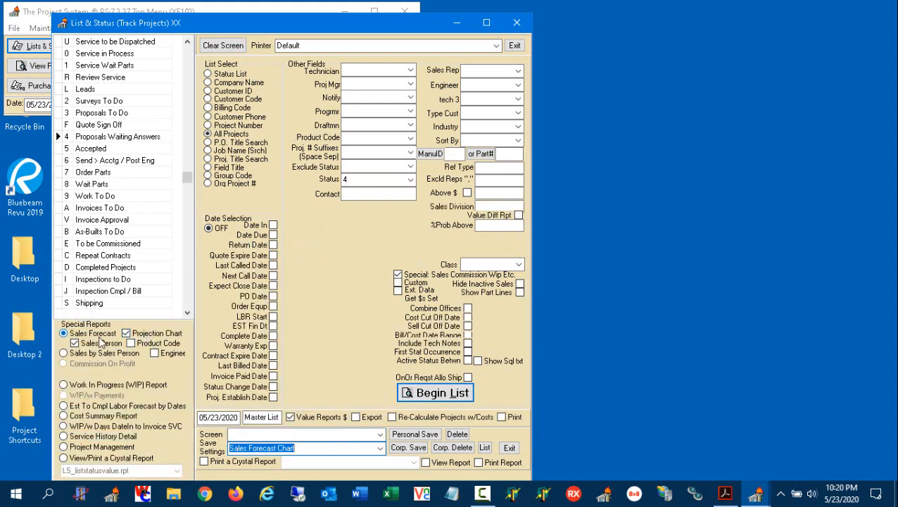
pyautogui.click(438, 395)
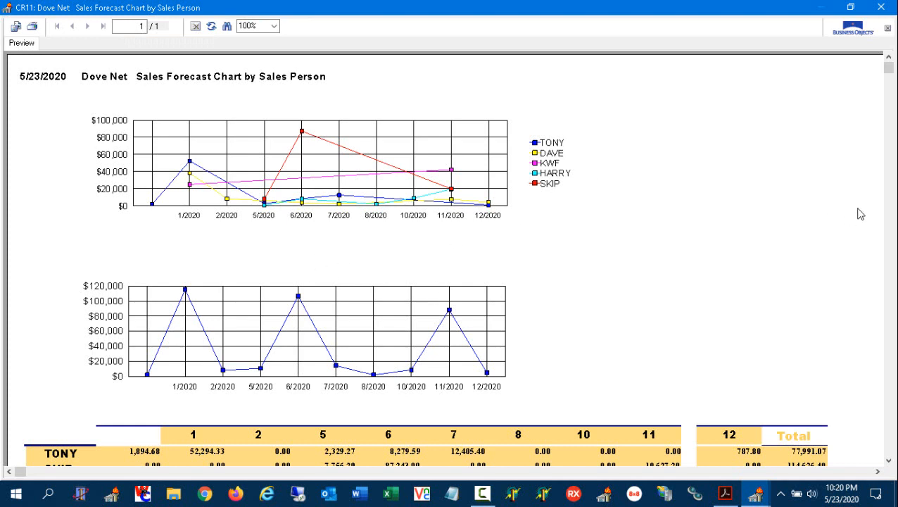
# - Examine the monthly totals table below the sales person forecast charts, focusing on the June figures, and close the preview
pyautogui.click(888, 461)
pyautogui.click(888, 461)
pyautogui.click(889, 460)
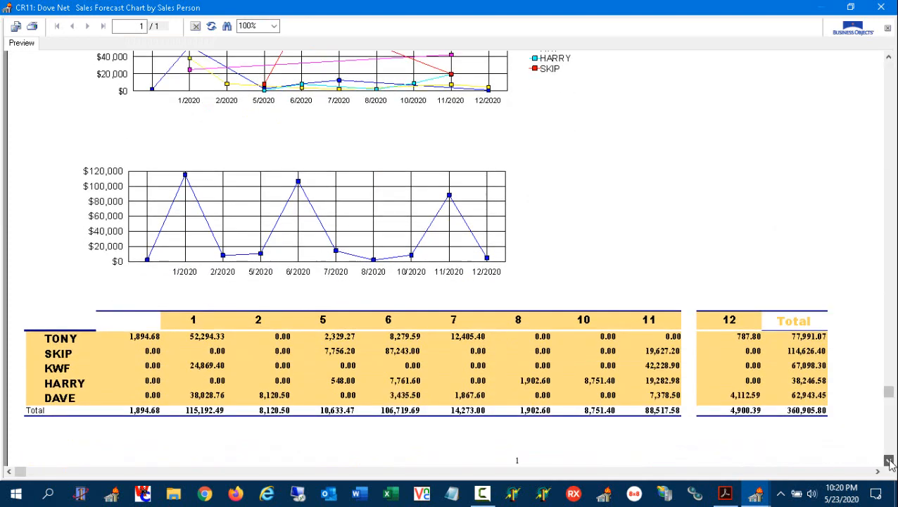
pyautogui.click(398, 410)
pyautogui.click(400, 337)
pyautogui.click(402, 411)
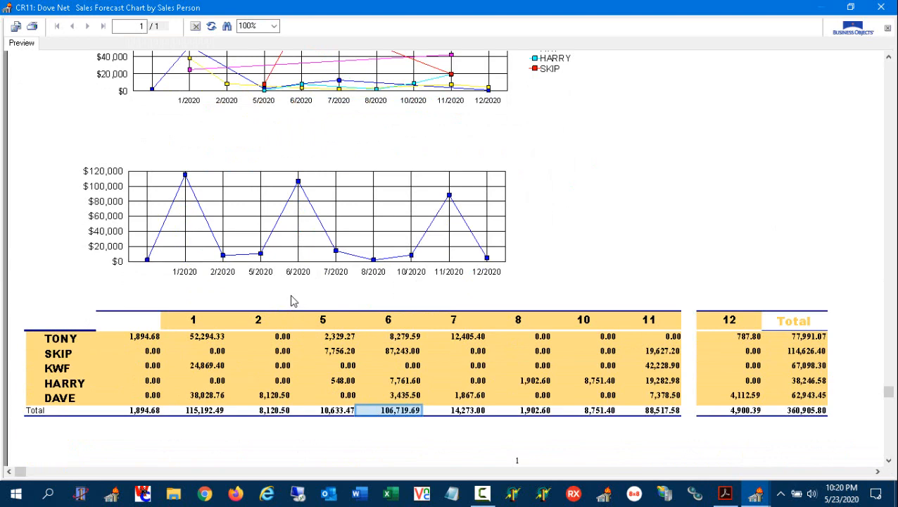
pyautogui.click(881, 7)
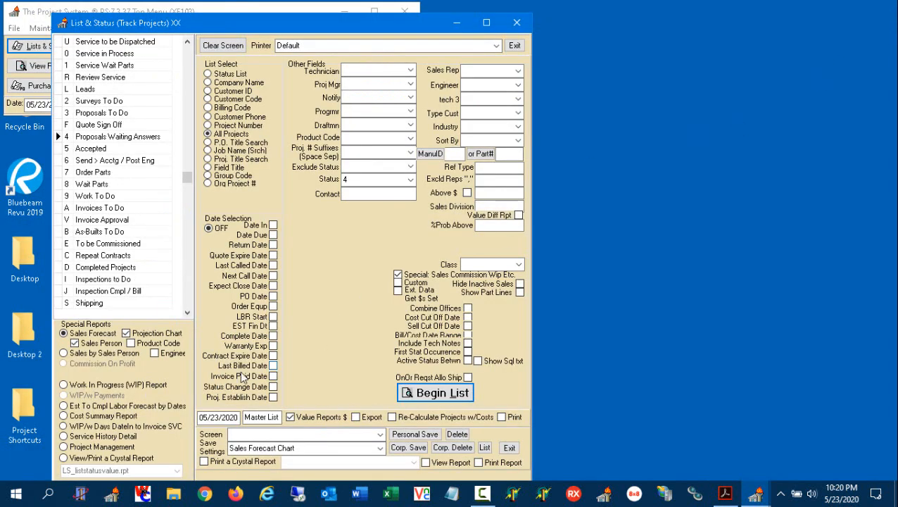
# - Run the Sales Forecast projection chart by Product Code, review its charts and monthly table, and close the preview
pyautogui.click(168, 344)
pyautogui.click(445, 395)
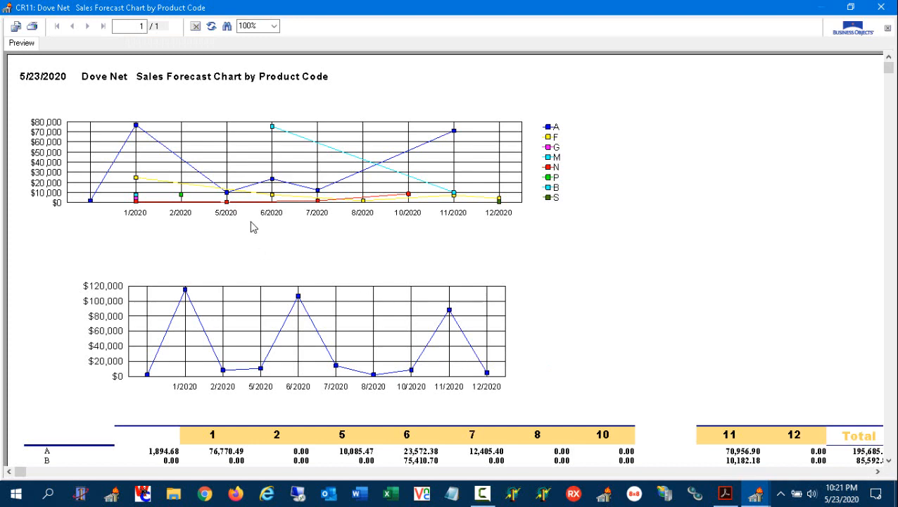
pyautogui.click(555, 136)
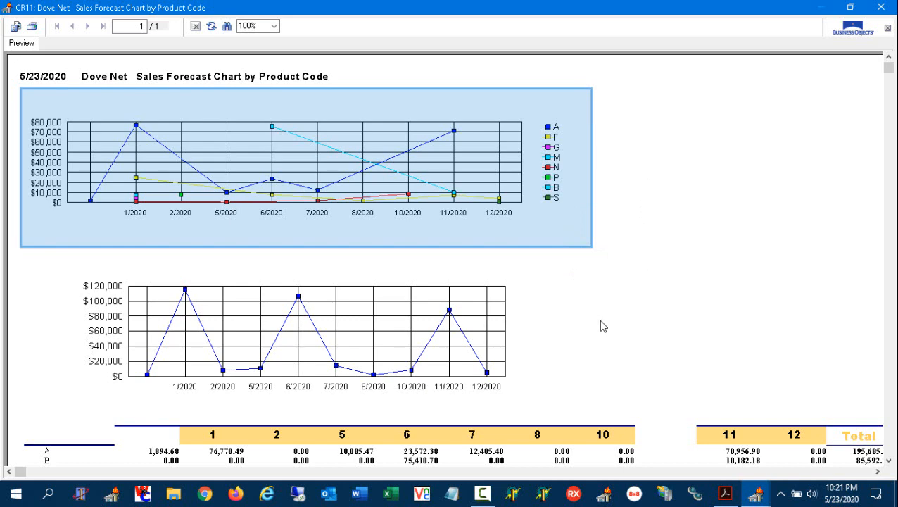
pyautogui.click(889, 459)
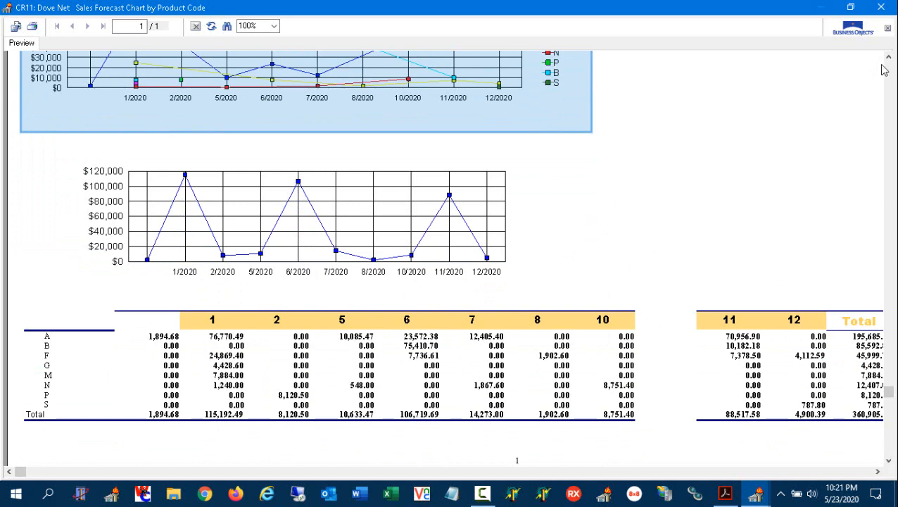
pyautogui.click(880, 7)
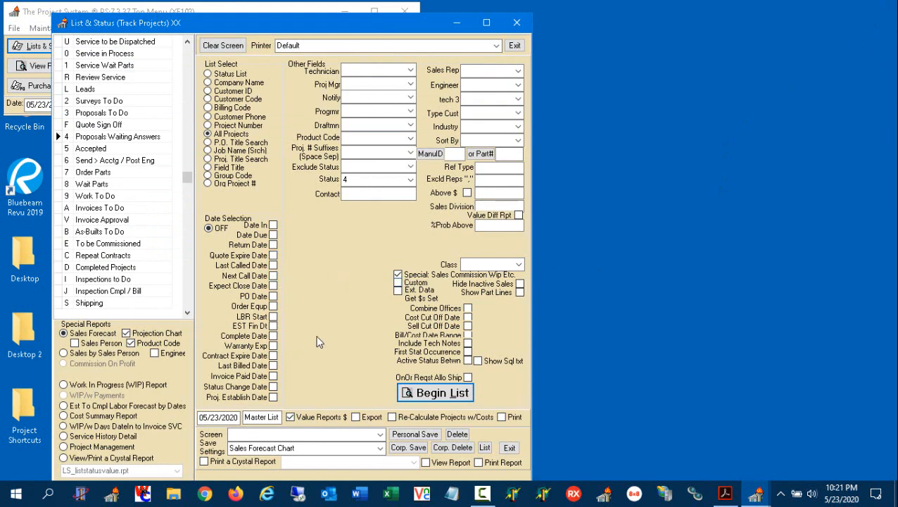
# - Load the saved corporate Sales Forecast settings and run the list with the probability-above filter set to 70
pyautogui.click(380, 448)
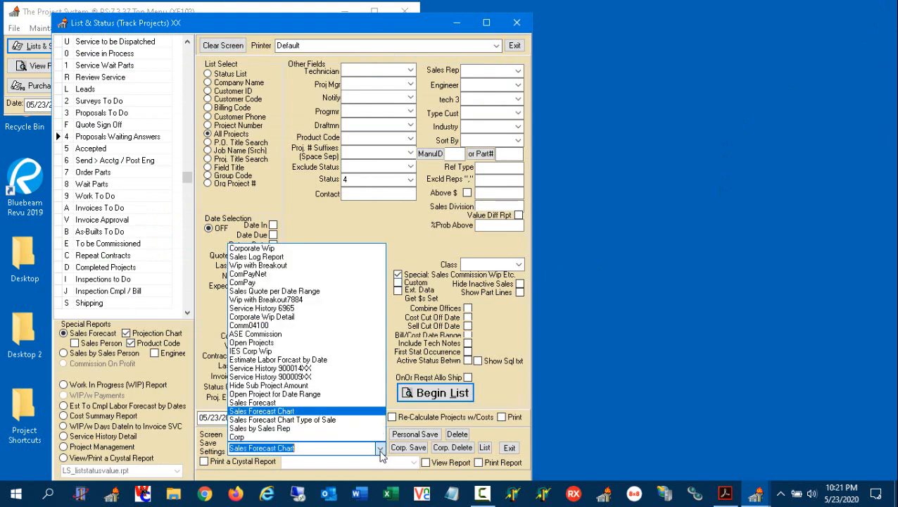
pyautogui.click(334, 402)
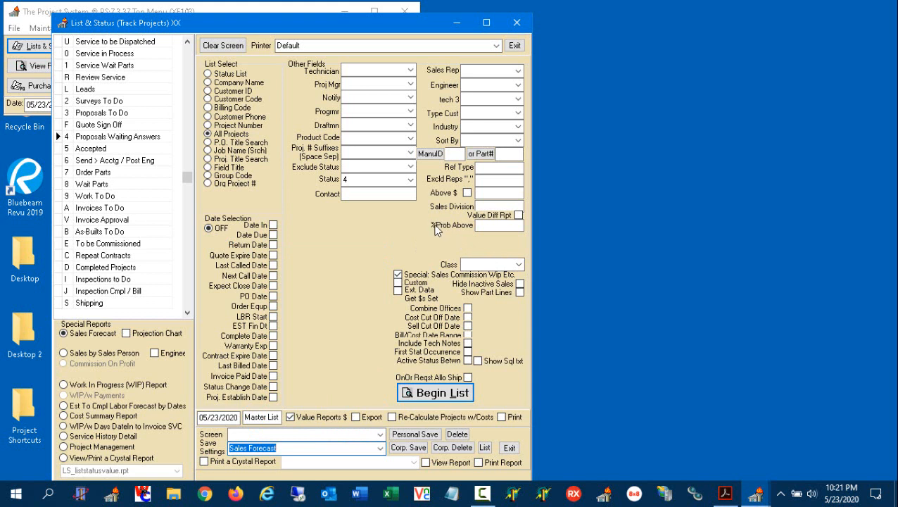
pyautogui.click(482, 225)
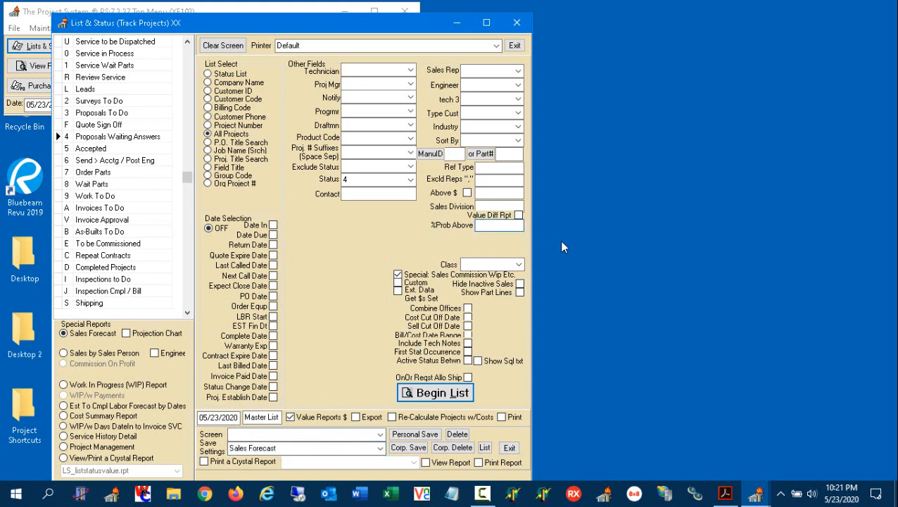
pyautogui.write('70')
pyautogui.click(442, 392)
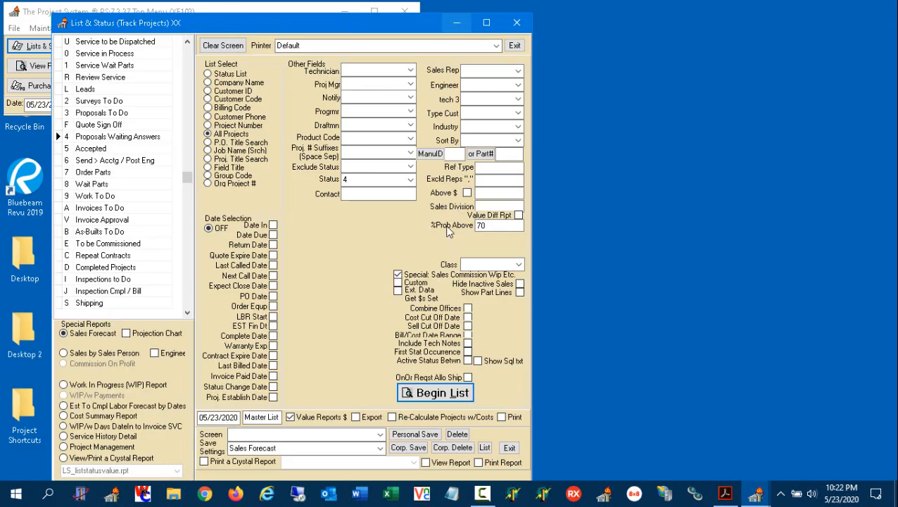
# - Add a value-above filter of 10000 to the Sales Forecast, run the detail report, and close its preview
pyautogui.click(487, 192)
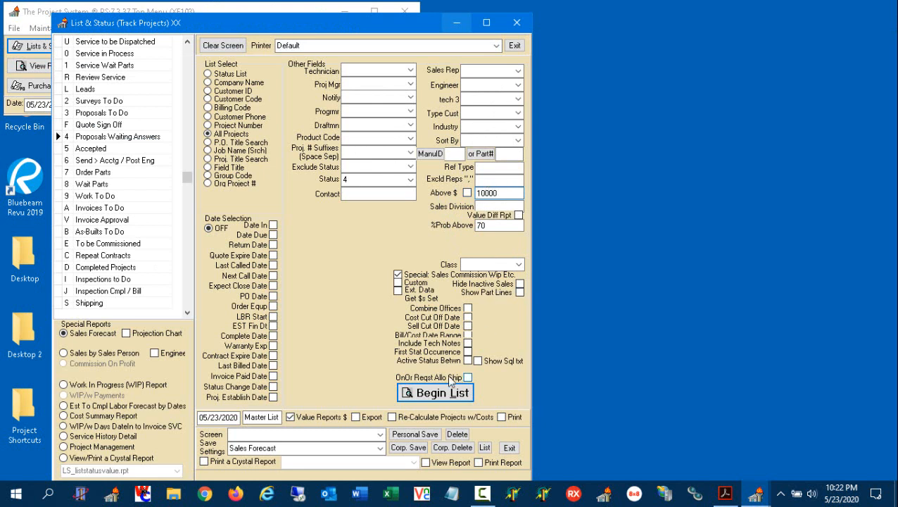
pyautogui.click(450, 398)
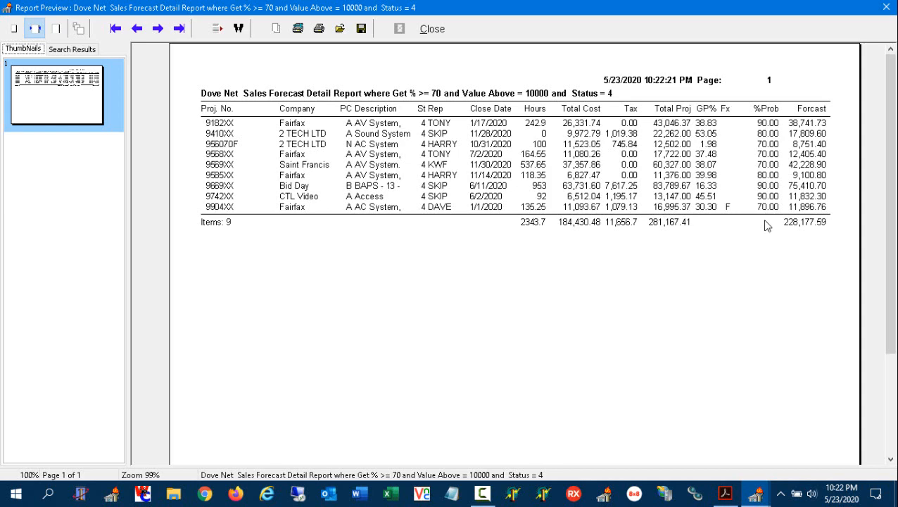
pyautogui.click(430, 29)
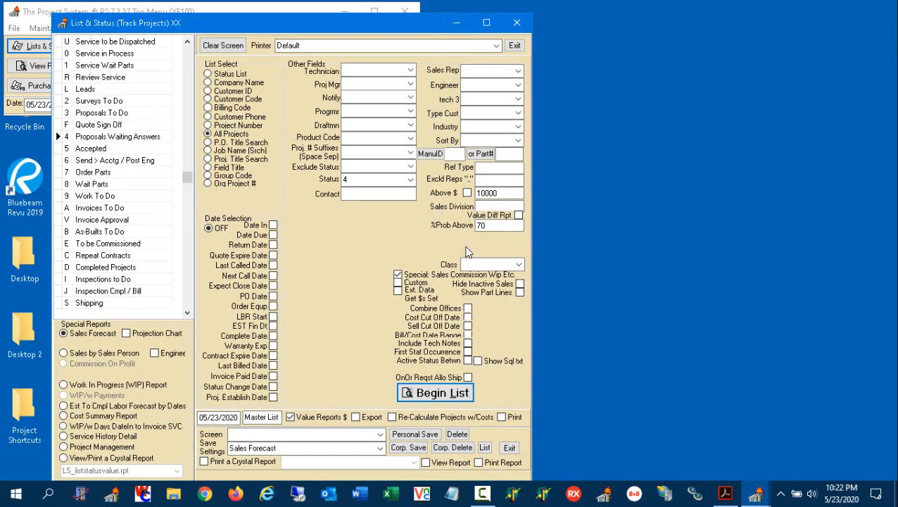
# - Switch the 10000 value filter from above to below, run the Sales Forecast detail report, and close its preview
pyautogui.moveTo(497, 227); pyautogui.dragTo(461, 229)
pyautogui.click(467, 192)
pyautogui.click(461, 392)
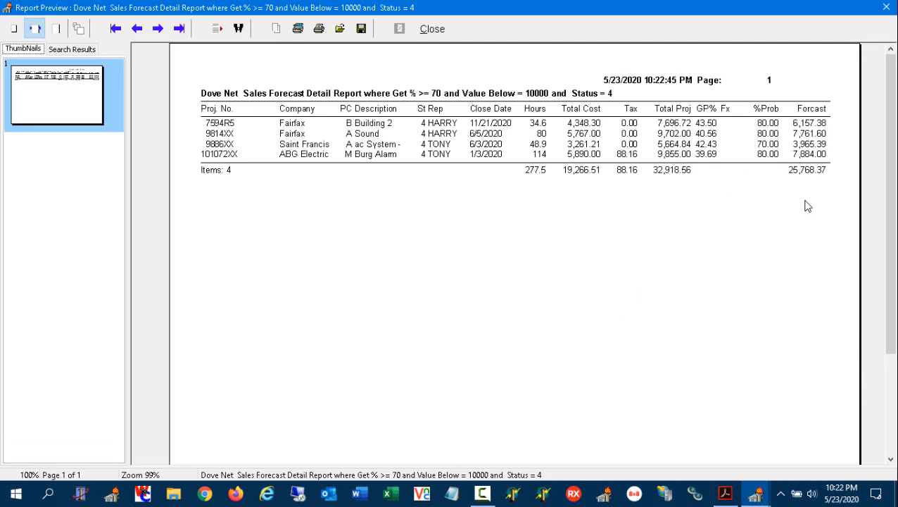
pyautogui.click(430, 29)
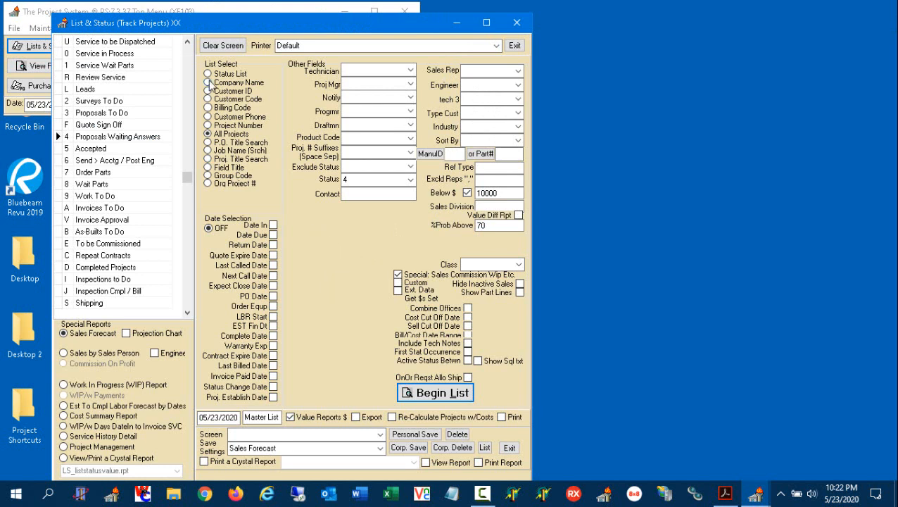
# - Clear the list settings, load the saved Corporate Wip settings, and run the detail report for status 9 projects
pyautogui.click(215, 48)
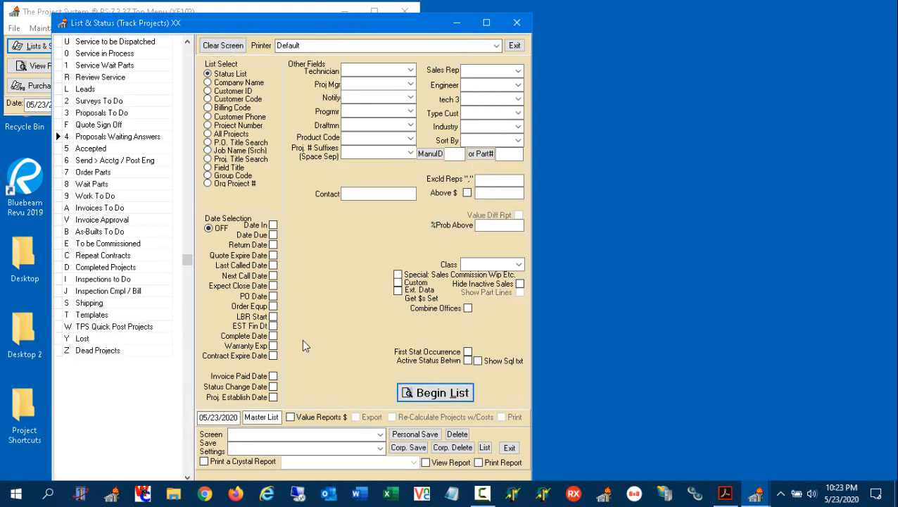
pyautogui.click(381, 449)
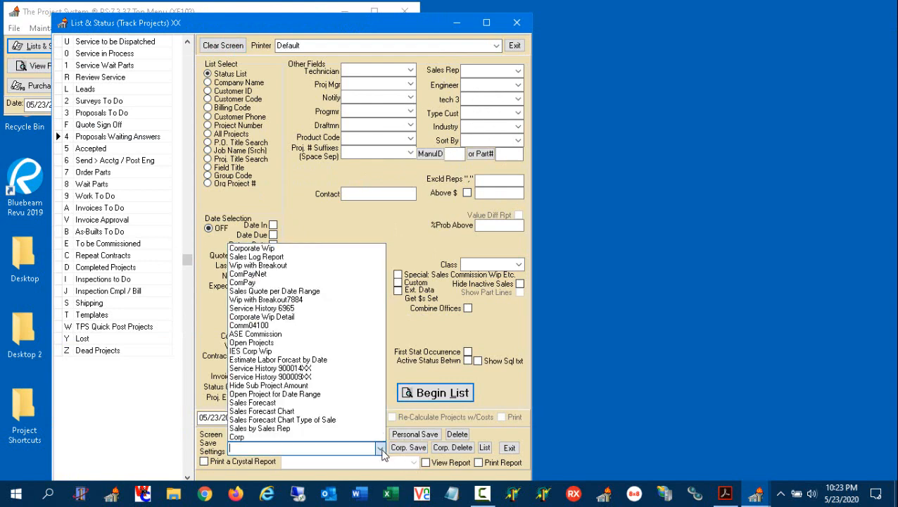
pyautogui.click(372, 251)
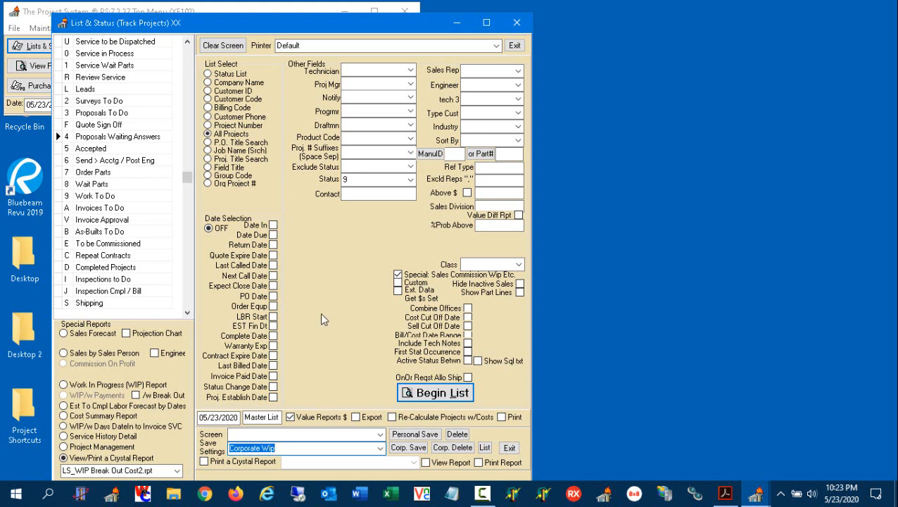
pyautogui.click(422, 397)
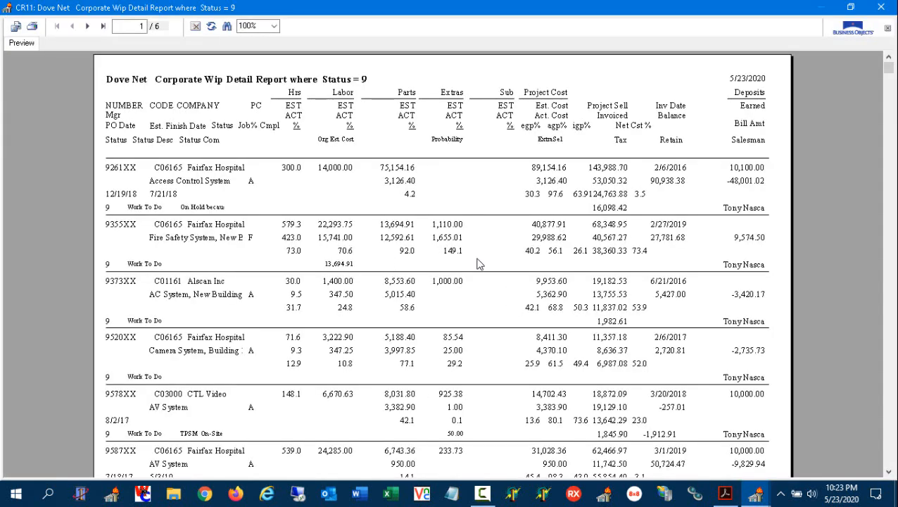
# - Compare estimated and actual hours, labor, parts and extras for the Fairfax Hospital fire safety project, and close the WIP report
pyautogui.click(295, 228)
pyautogui.click(294, 237)
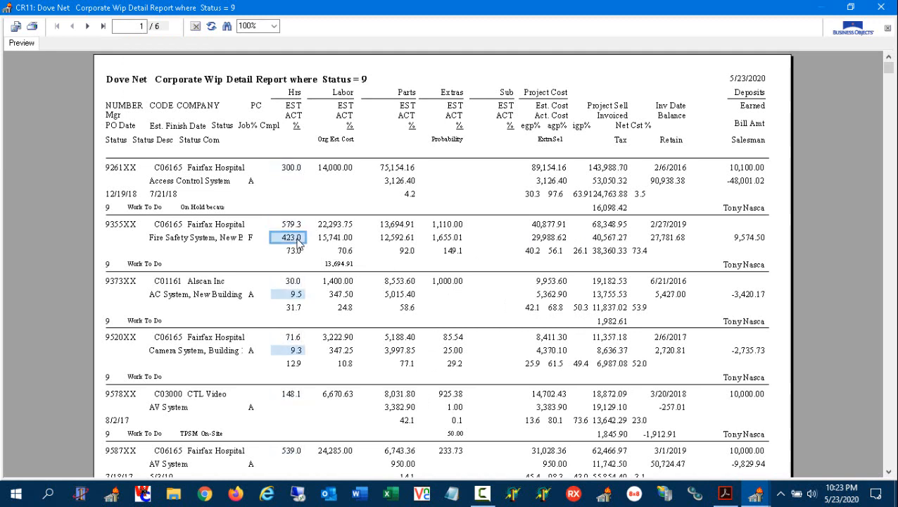
pyautogui.click(329, 225)
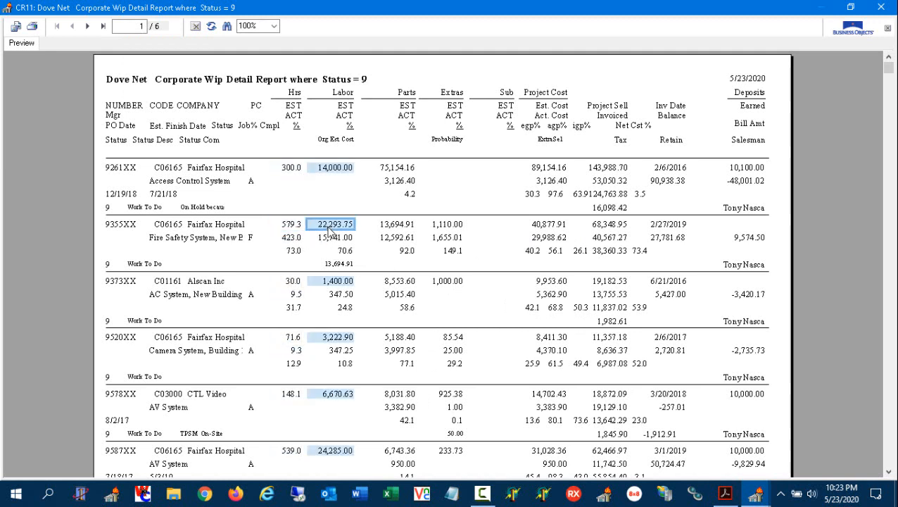
pyautogui.click(334, 240)
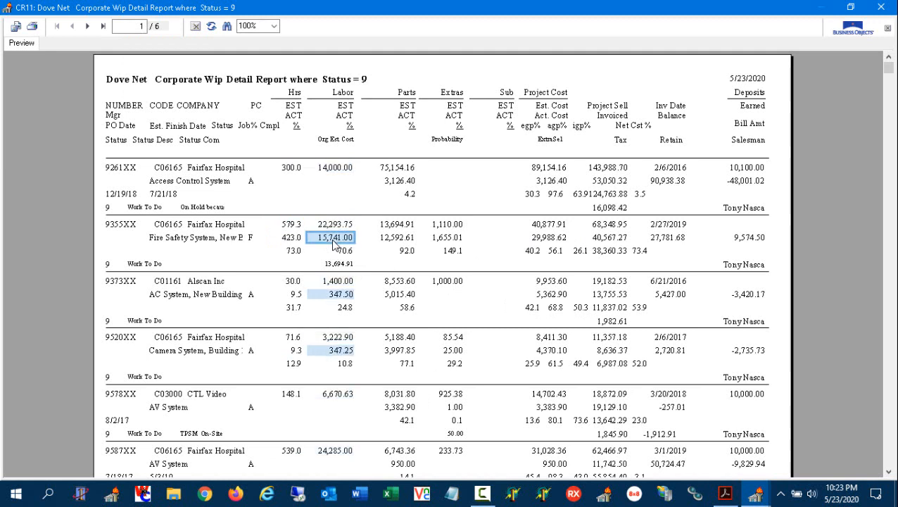
pyautogui.click(399, 226)
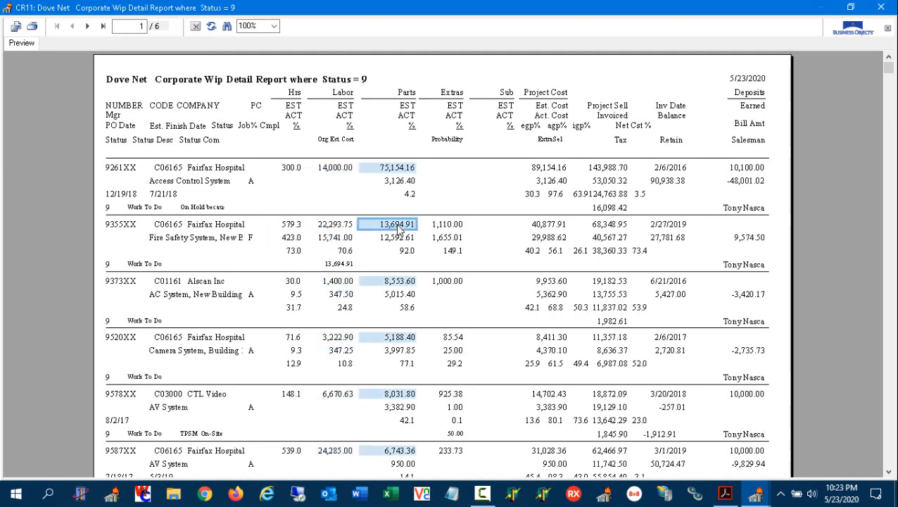
pyautogui.click(399, 240)
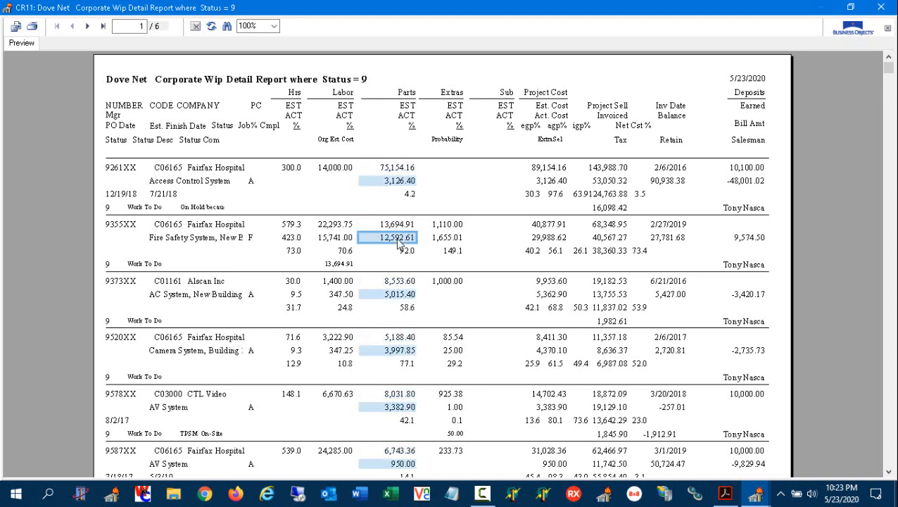
pyautogui.click(438, 225)
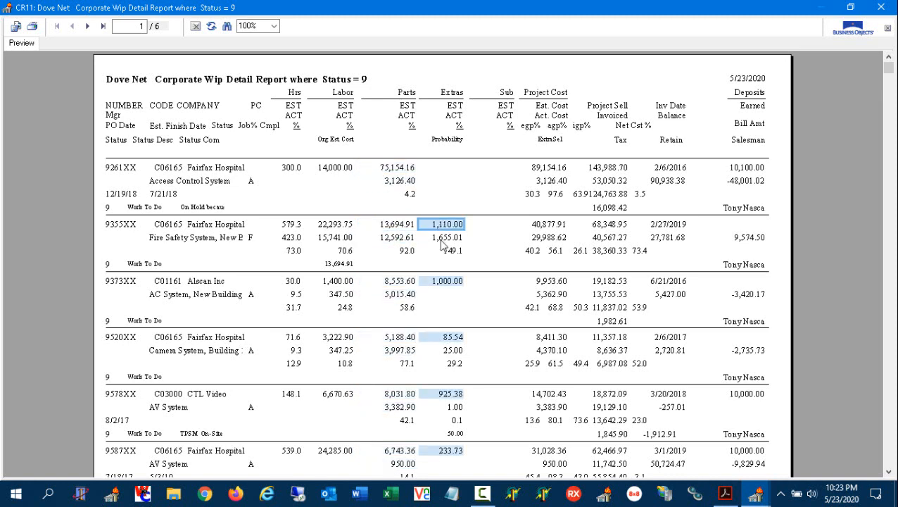
pyautogui.click(441, 241)
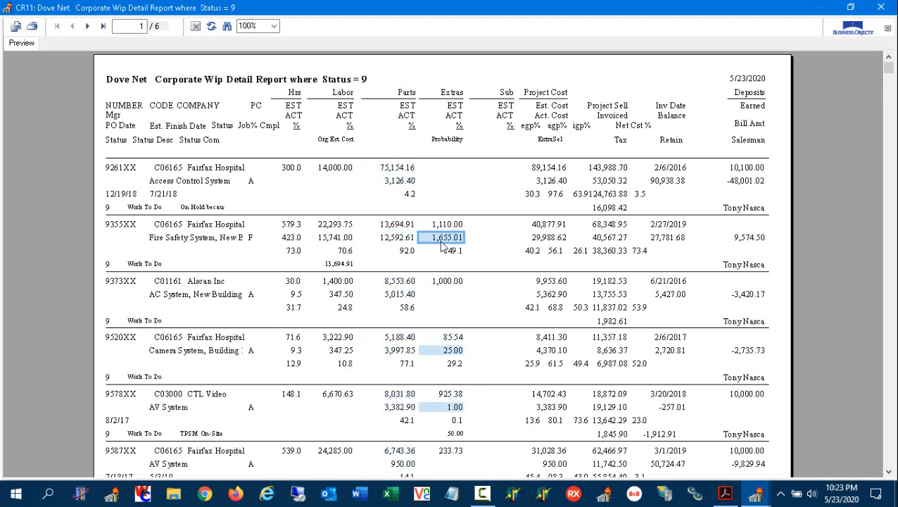
pyautogui.click(881, 8)
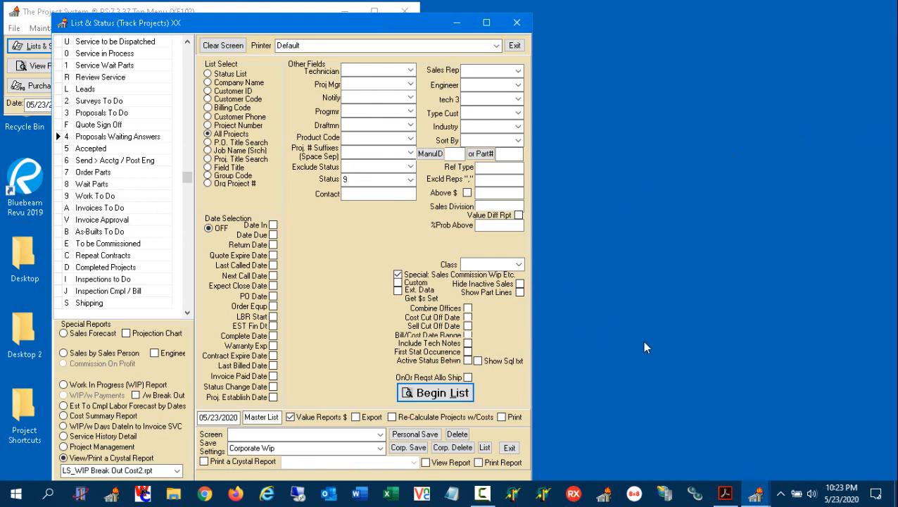